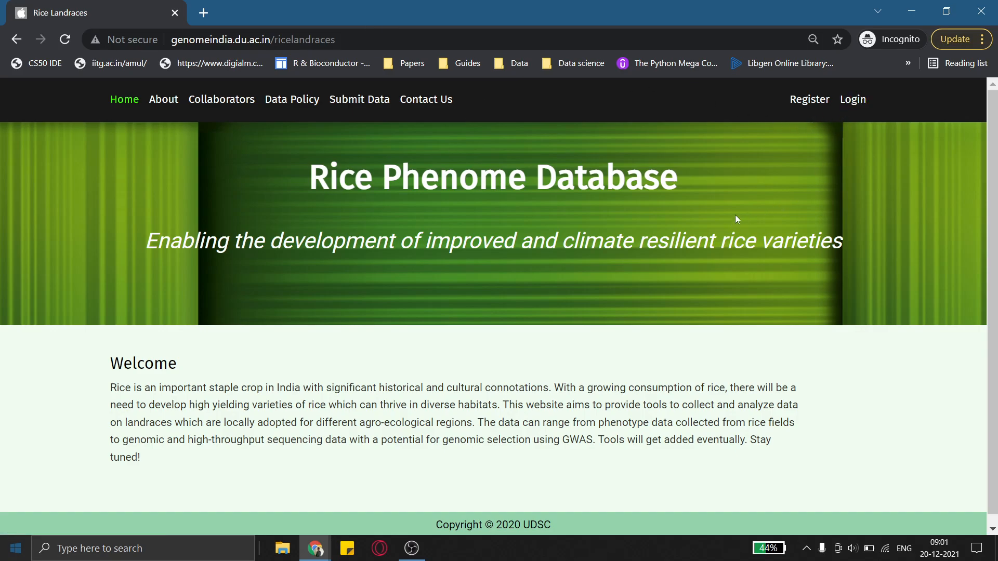
Log in to the site with the account username and password
left_click(851, 107)
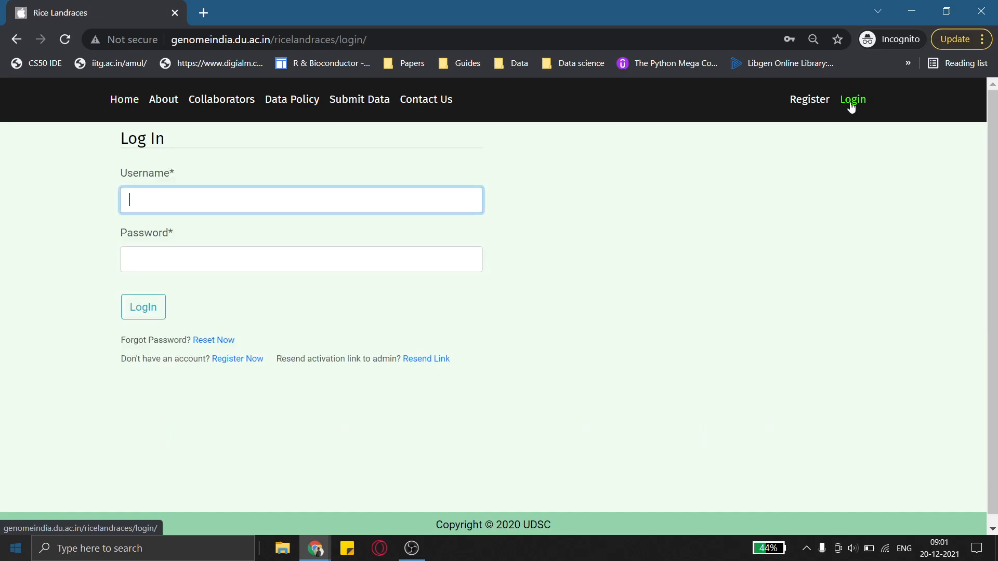
type("Pratyush")
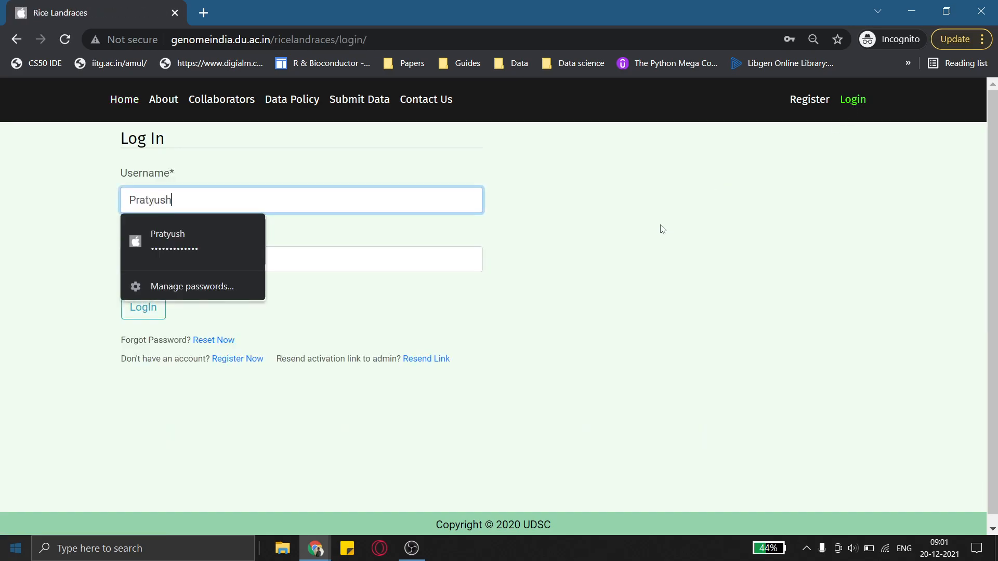
key("Tab")
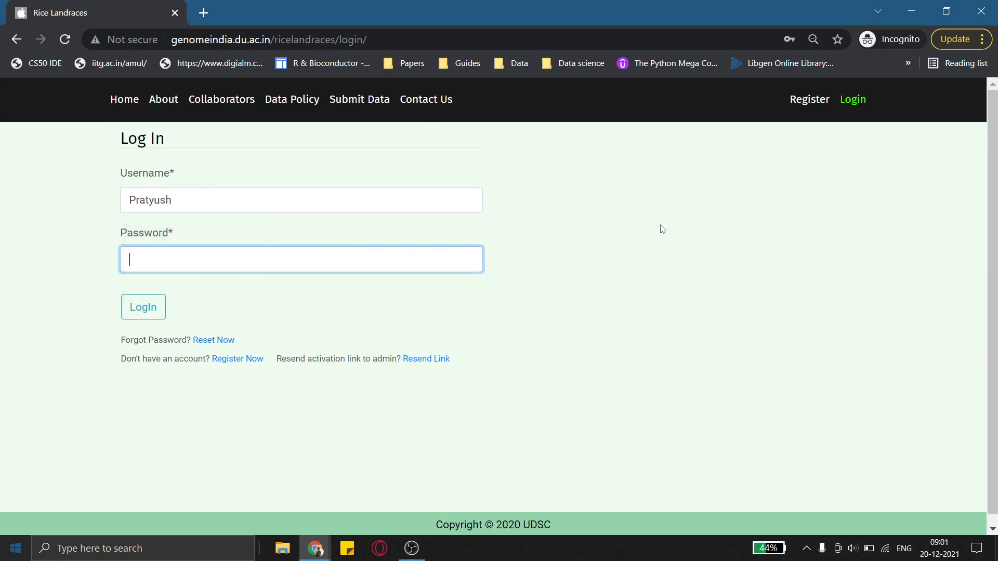
type("••••••")
key("Return")
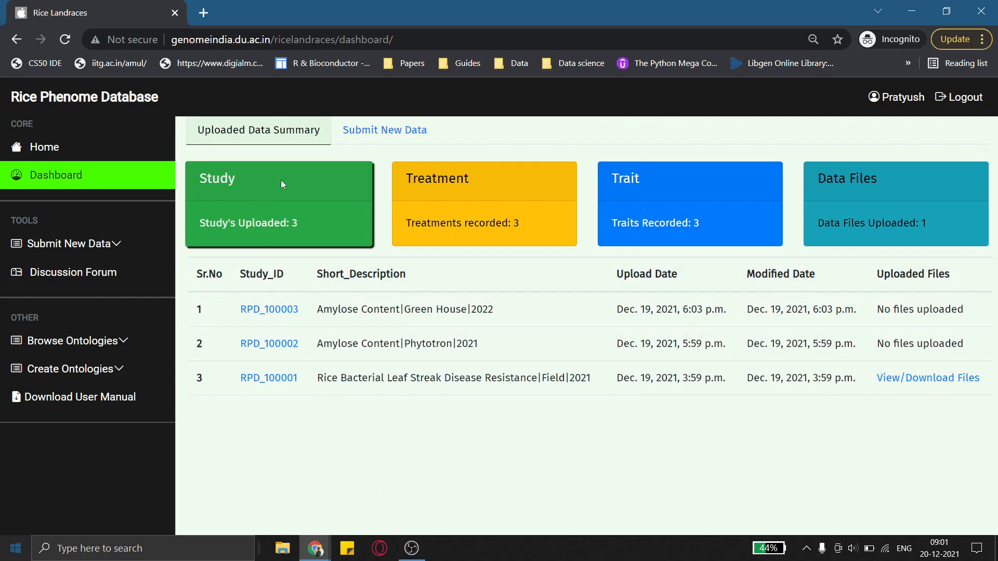
Start registering a new study and set its meta trait to rice bacterial blight disease resistance
left_click(406, 135)
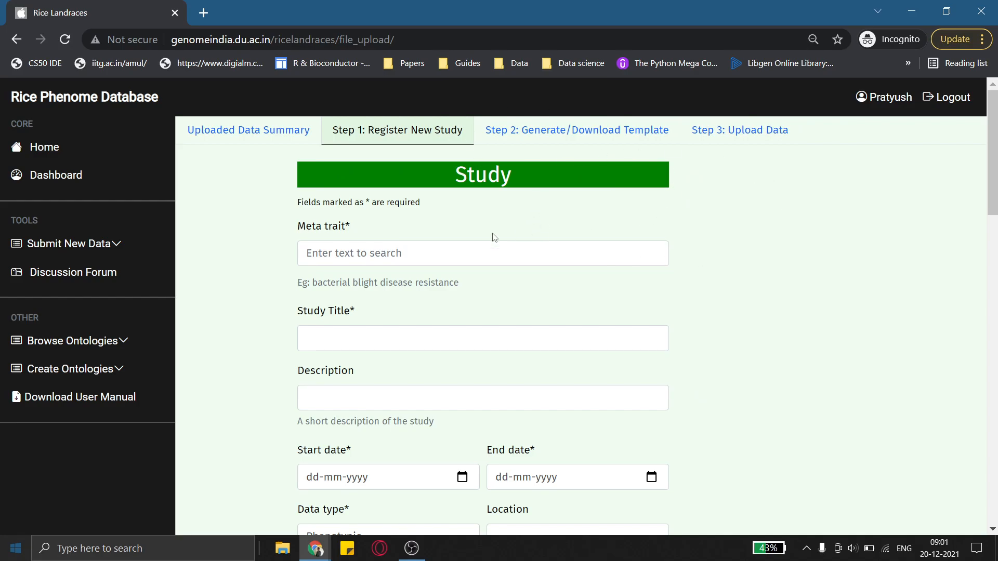
left_click(476, 255)
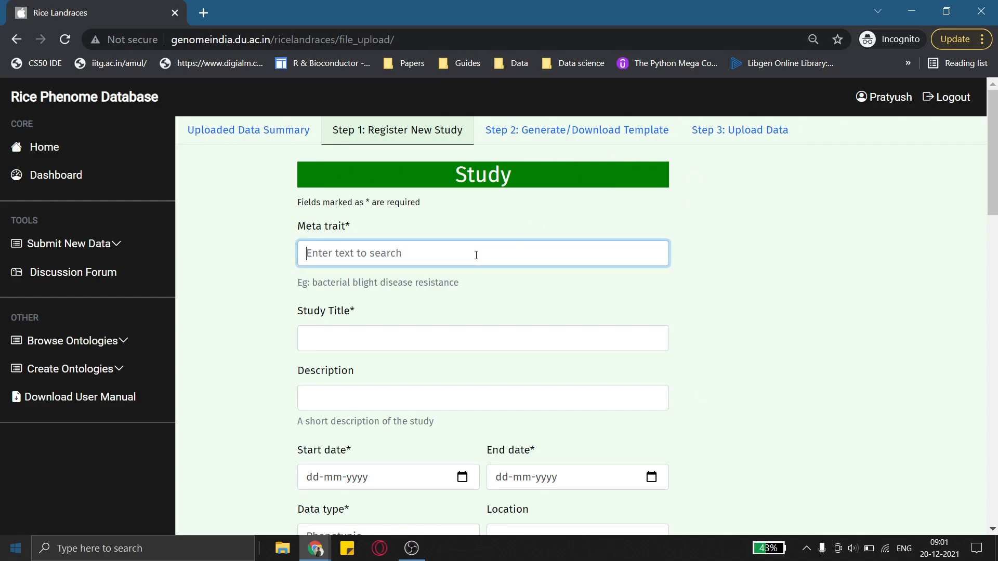
type("bacte")
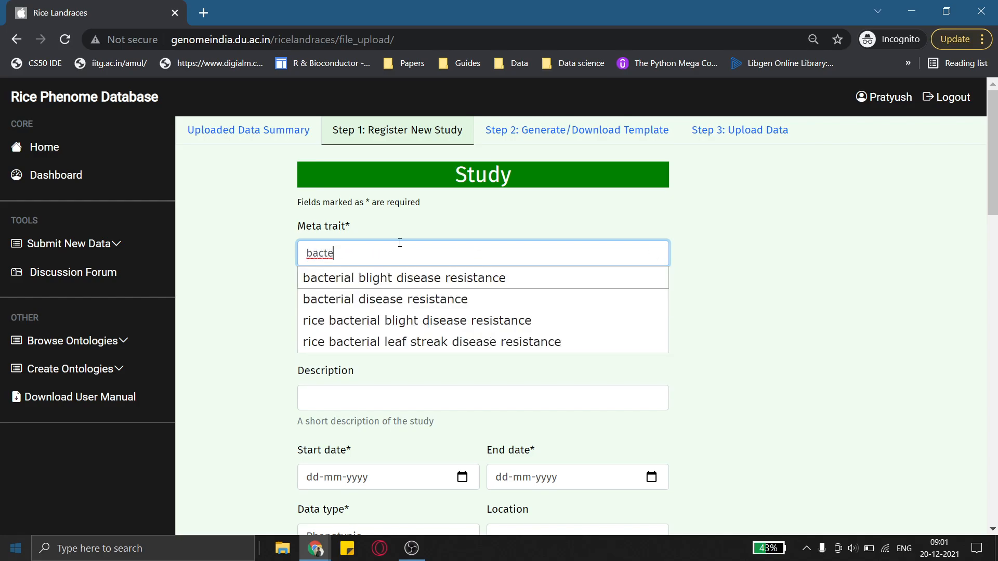
left_click(359, 322)
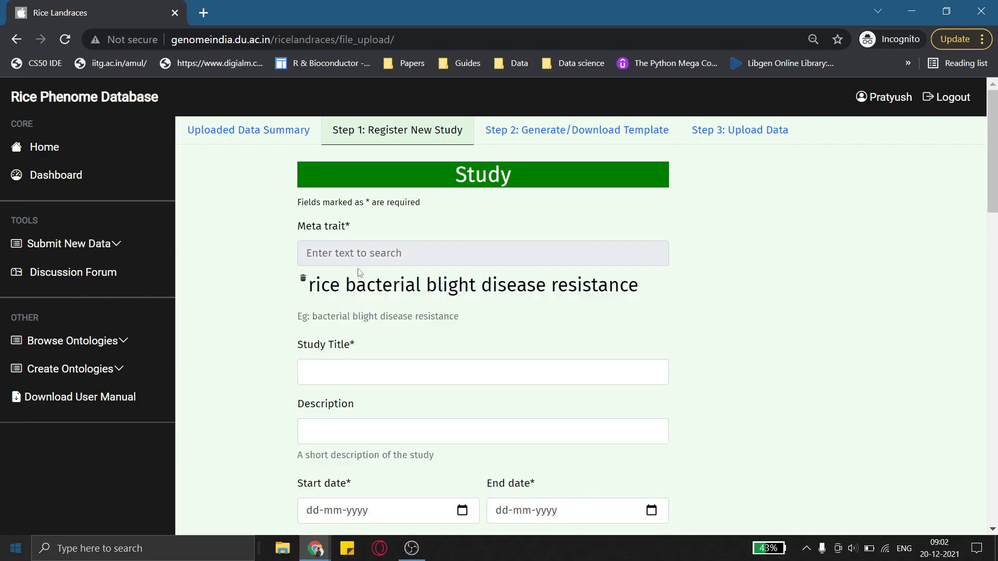
Choose the study title Screening of rice varieties for resistance to bacterial blight
scroll(389, 346, "down", 2)
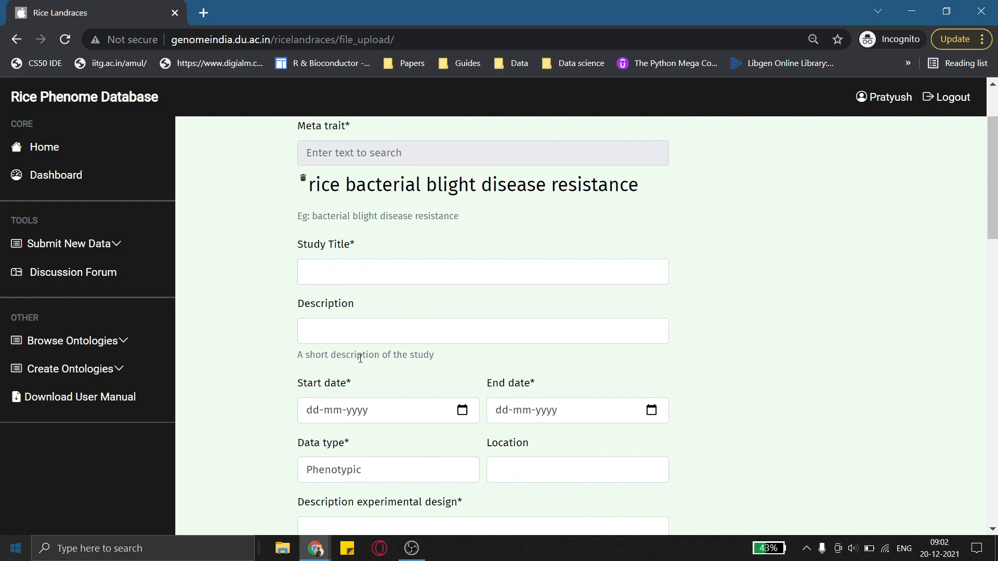
scroll(353, 369, "up", 2)
left_click(351, 378)
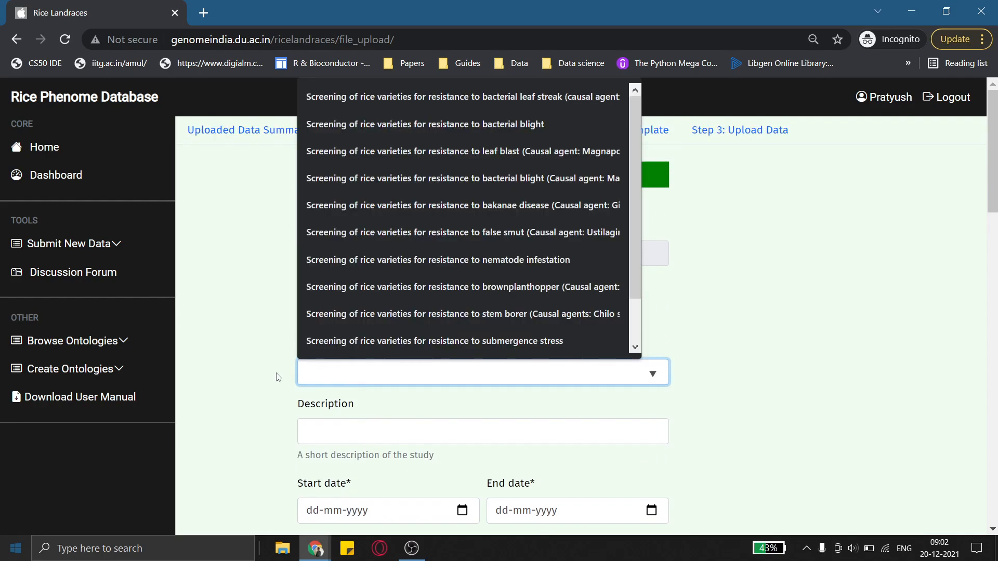
scroll(281, 377, "down", 2)
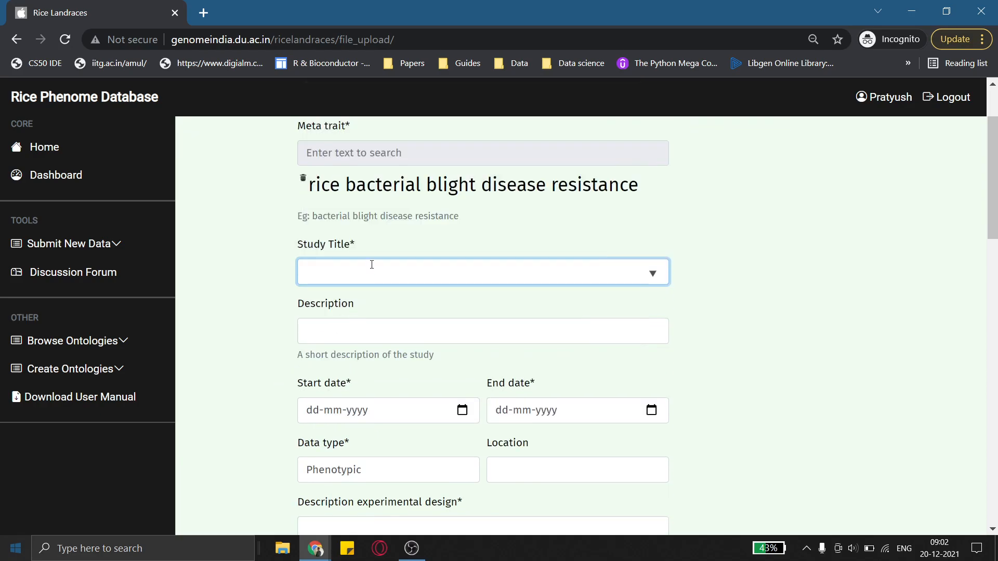
left_click(371, 265)
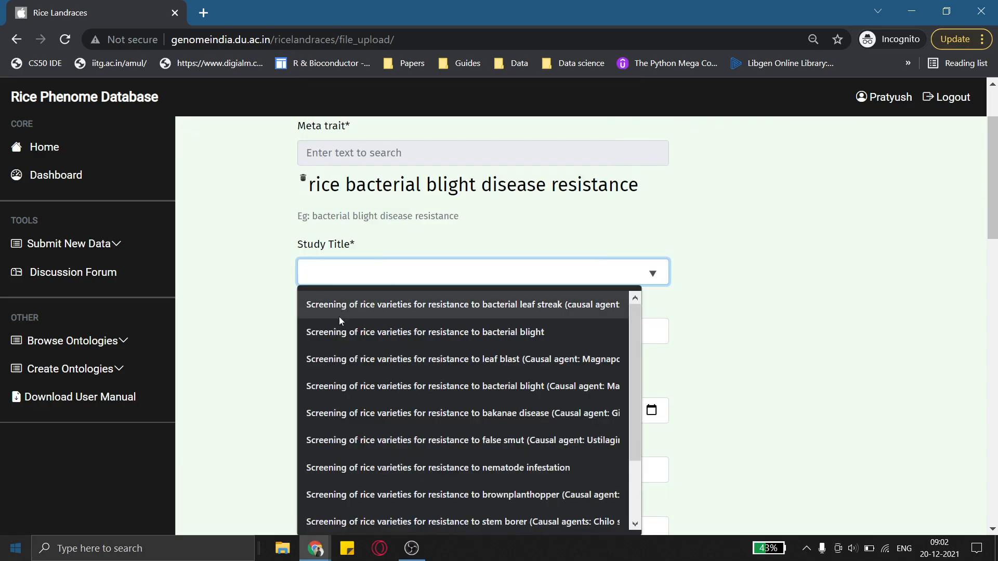
left_click(335, 331)
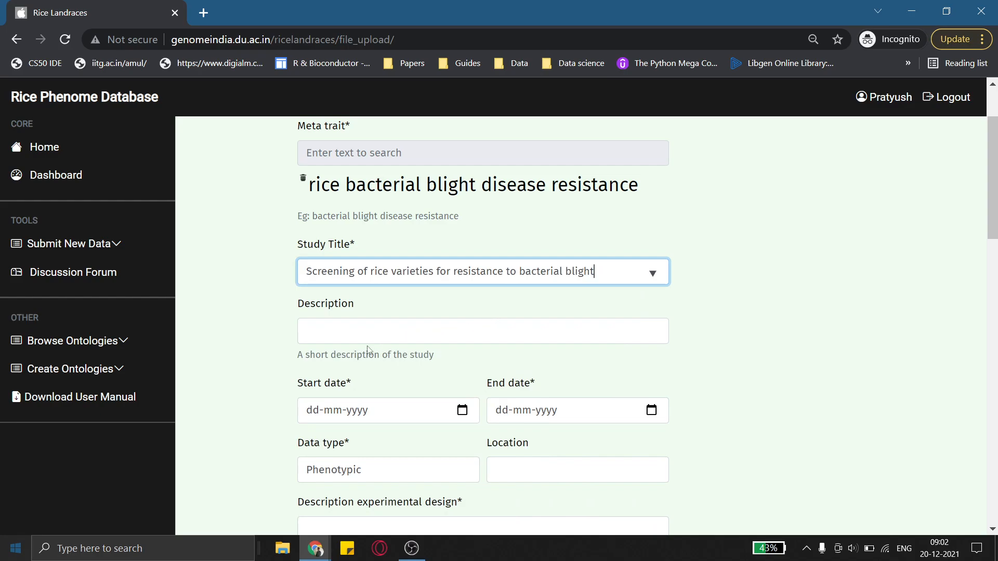
Set the start date to 29-11-2021 and the end date to 21-12-2021
scroll(367, 350, "down", 2)
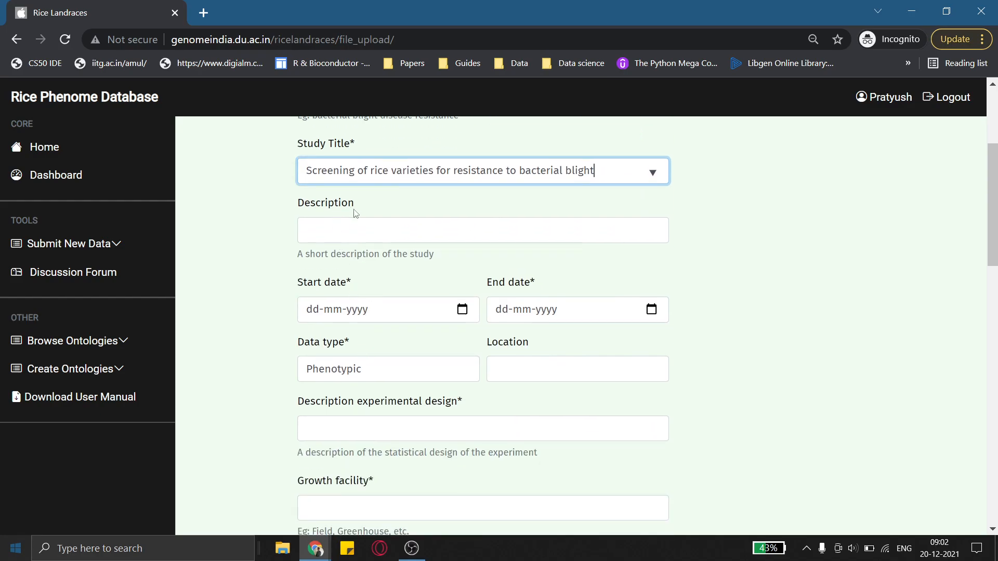
left_click(357, 144)
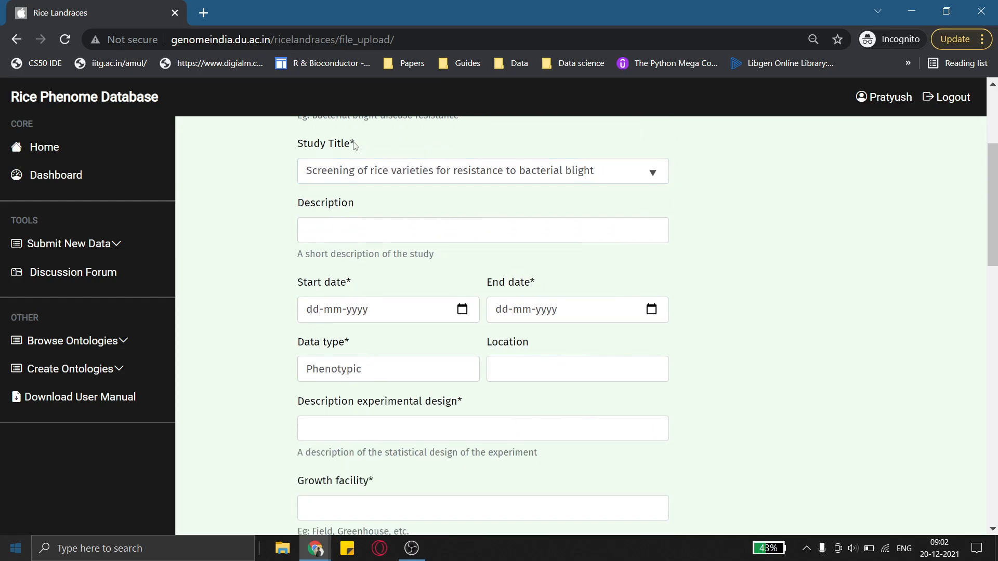
scroll(357, 156, "up", 2)
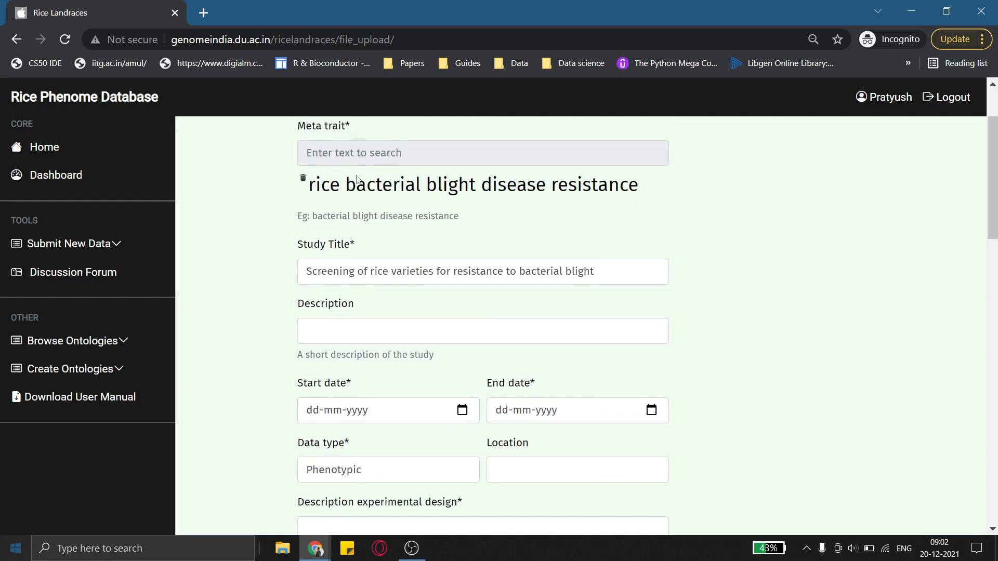
scroll(383, 267, "up", 2)
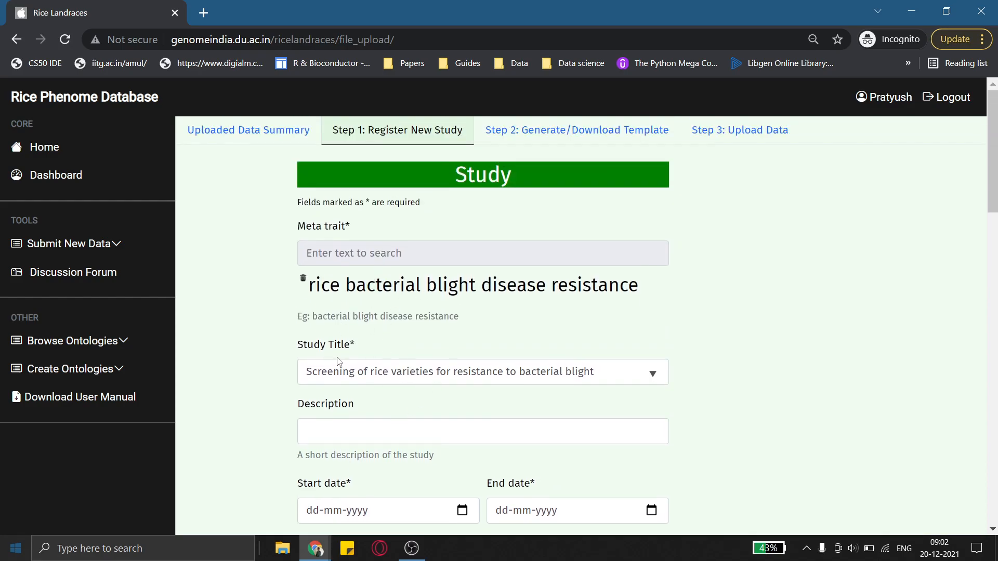
scroll(337, 356, "down", 4)
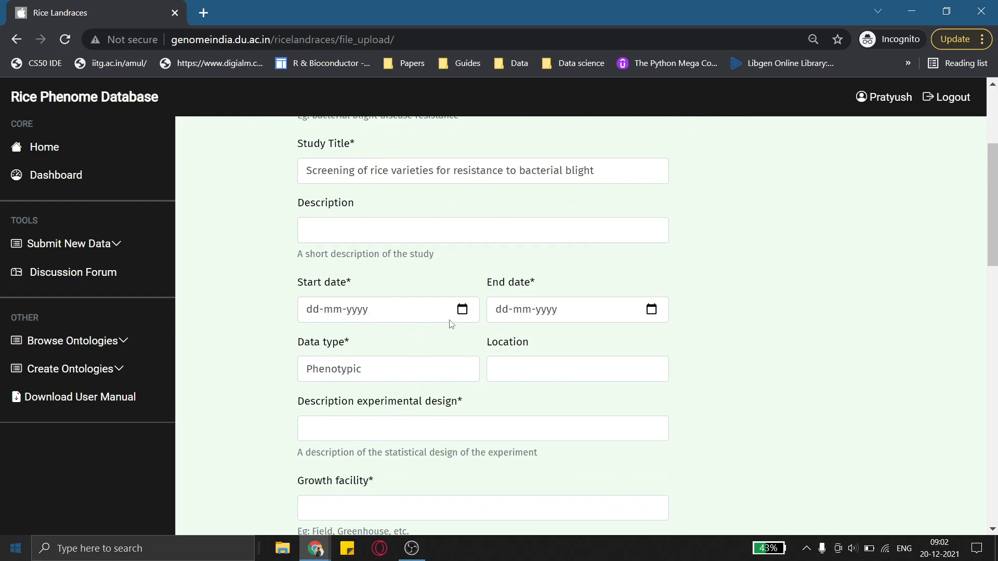
left_click(463, 311)
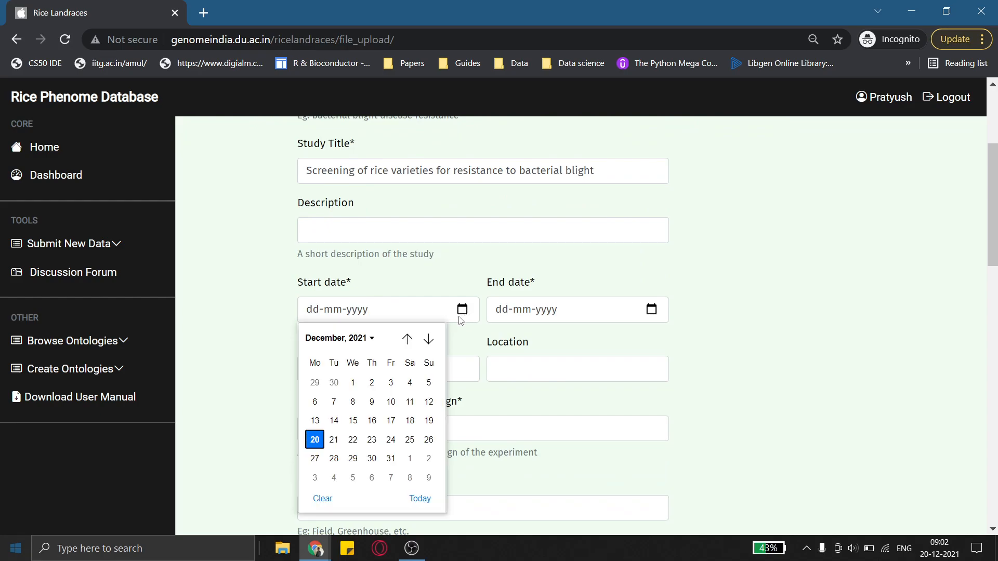
left_click(315, 384)
left_click(651, 310)
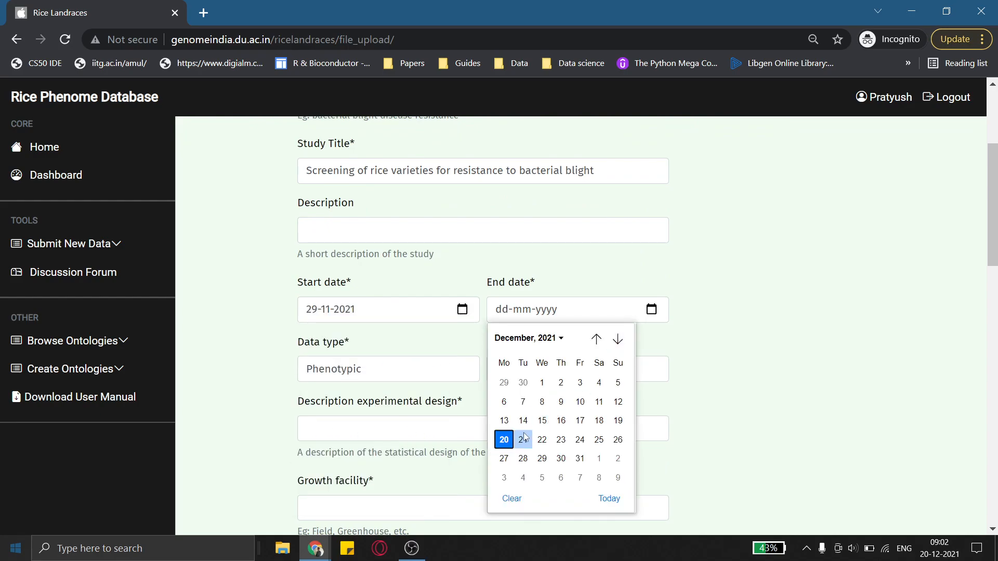
left_click(522, 444)
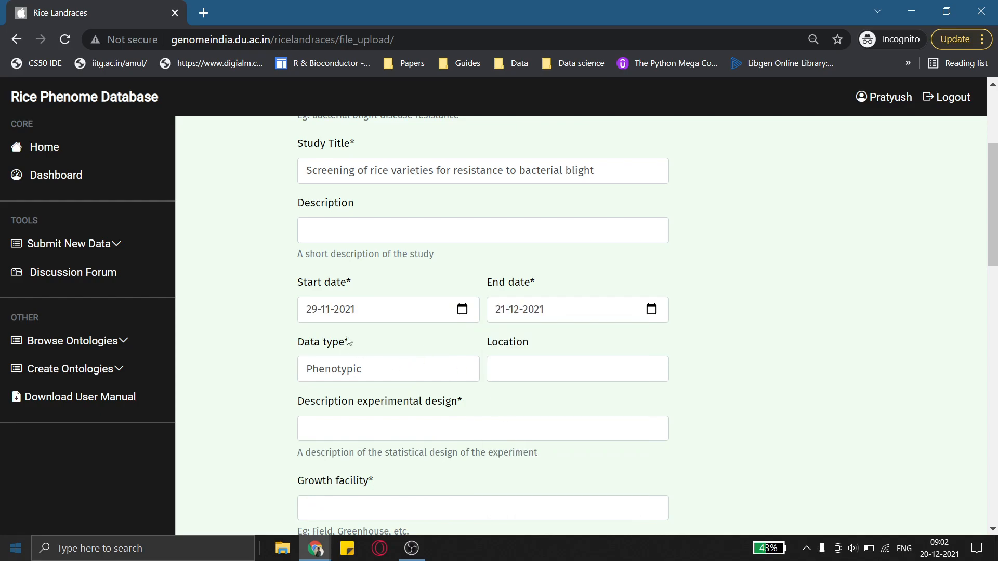
Set the experimental design description to Statistical Design and the growth facility to Culture Room
scroll(475, 402, "down", 2)
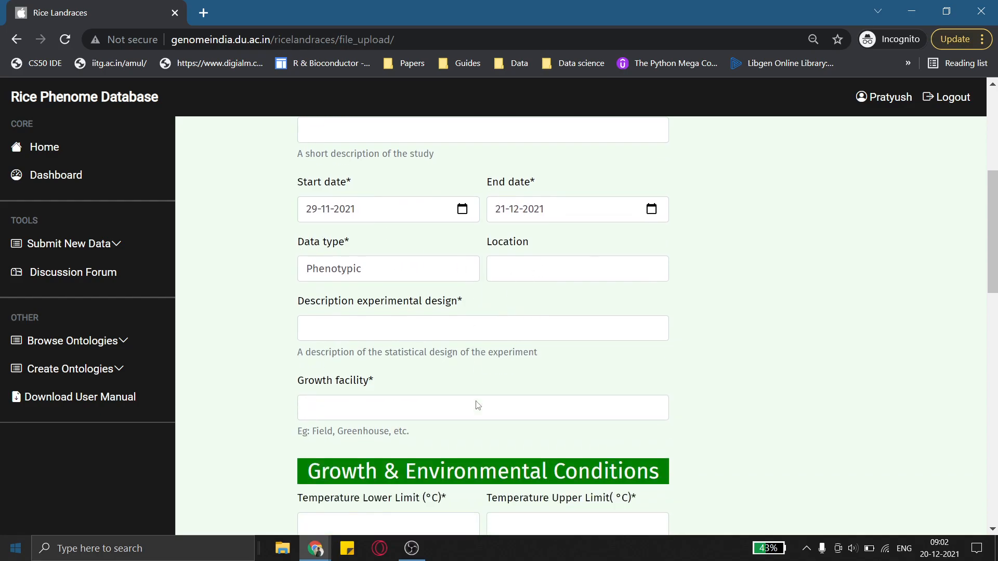
left_click(402, 327)
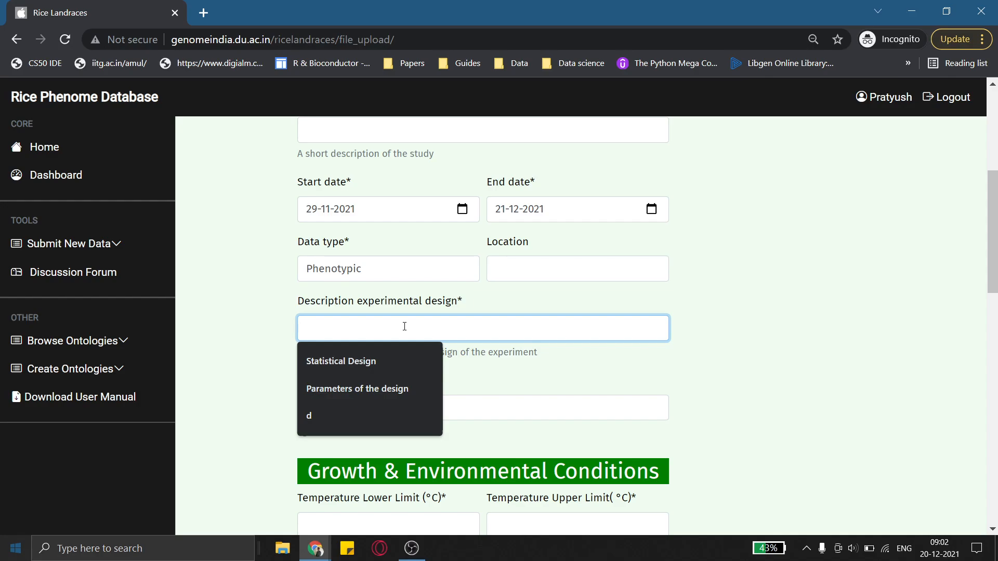
key("Down")
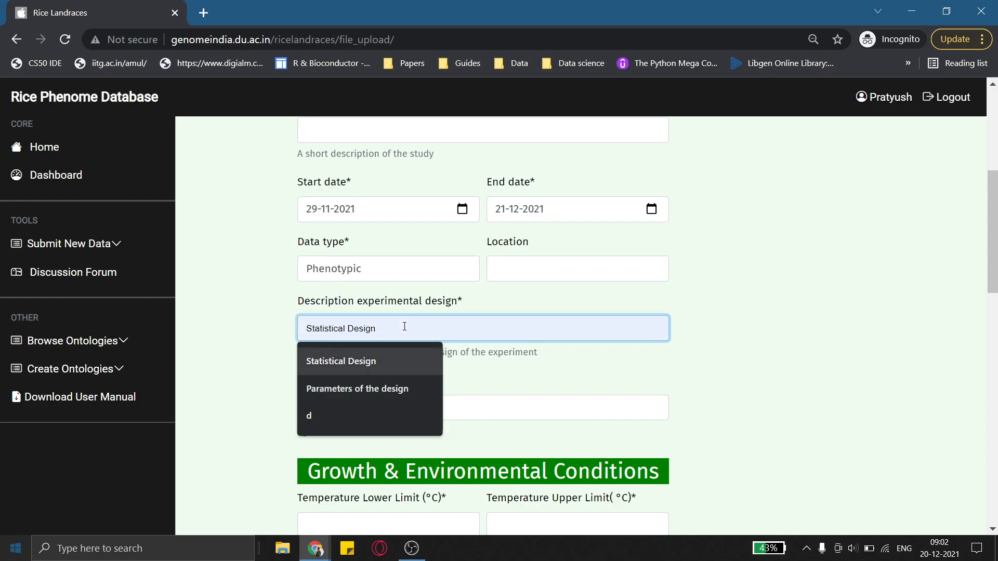
key("Return")
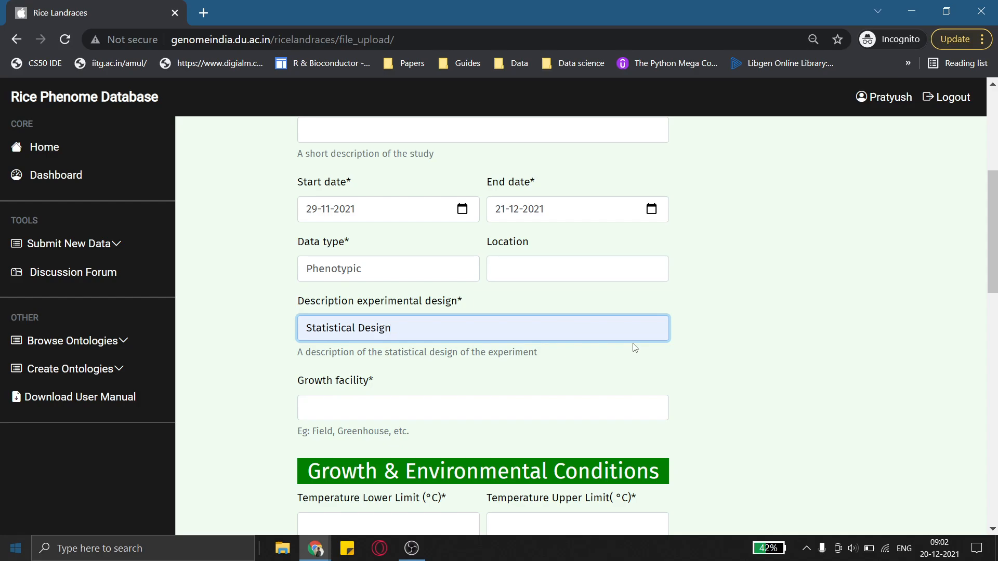
left_click(564, 400)
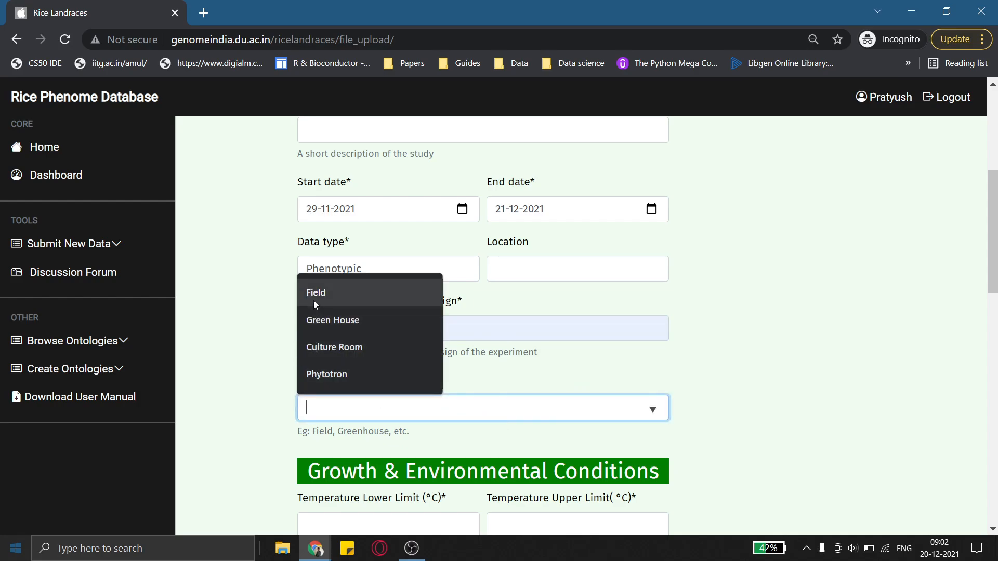
left_click(341, 352)
Enter the temperature lower limit 20 and upper limit 30 °C
scroll(748, 402, "down", 5)
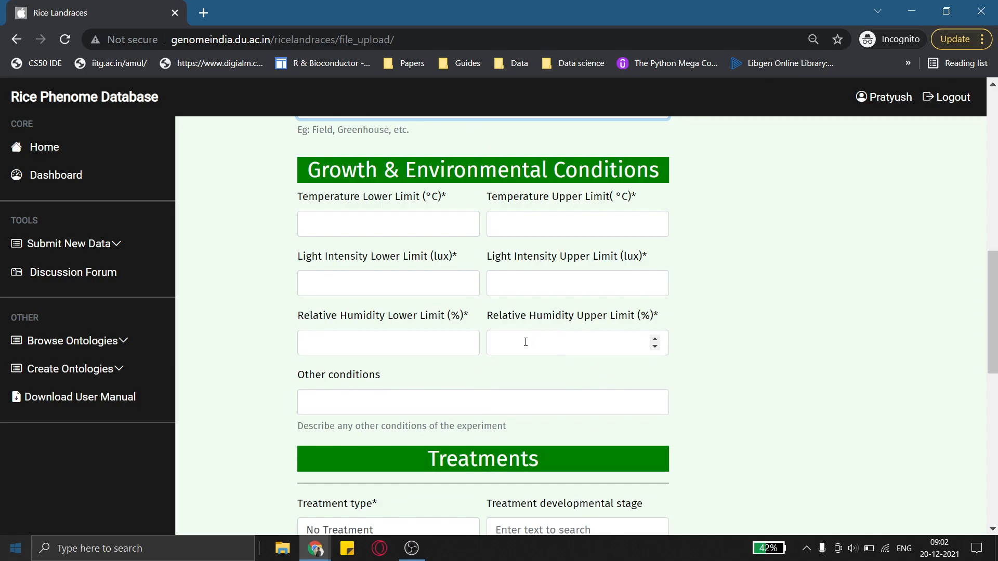
left_click(353, 226)
type("20")
key("Tab")
type("30")
key("Tab")
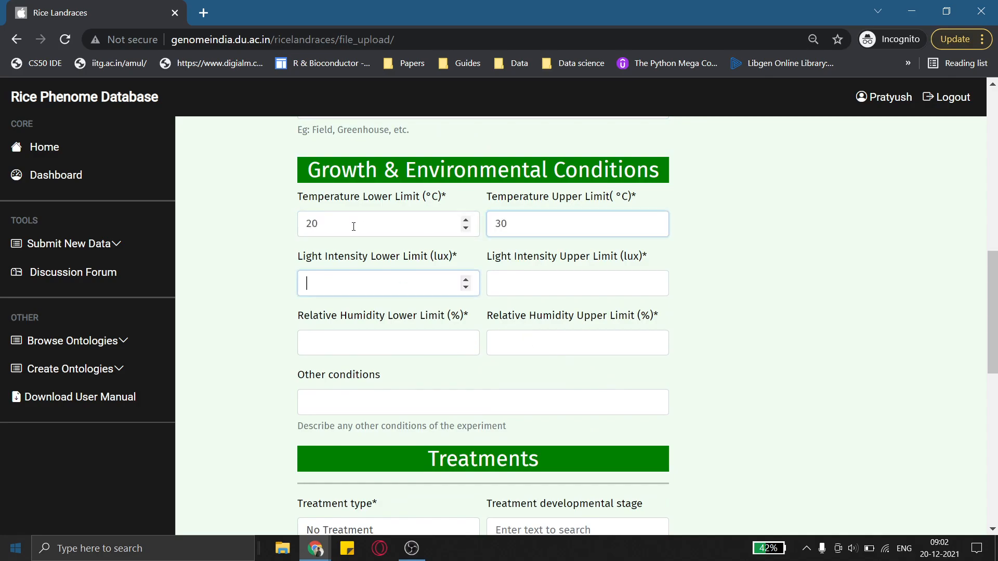
Enter the light intensity lower limit 20000 and upper limit 30000 lux
type("20000")
key("Tab")
type("30000")
Enter the relative humidity lower limit 30 and upper limit 100 %
key("Tab")
type("30")
key("Tab")
type("01")
key("BackSpace")
key("BackSpace")
type("100")
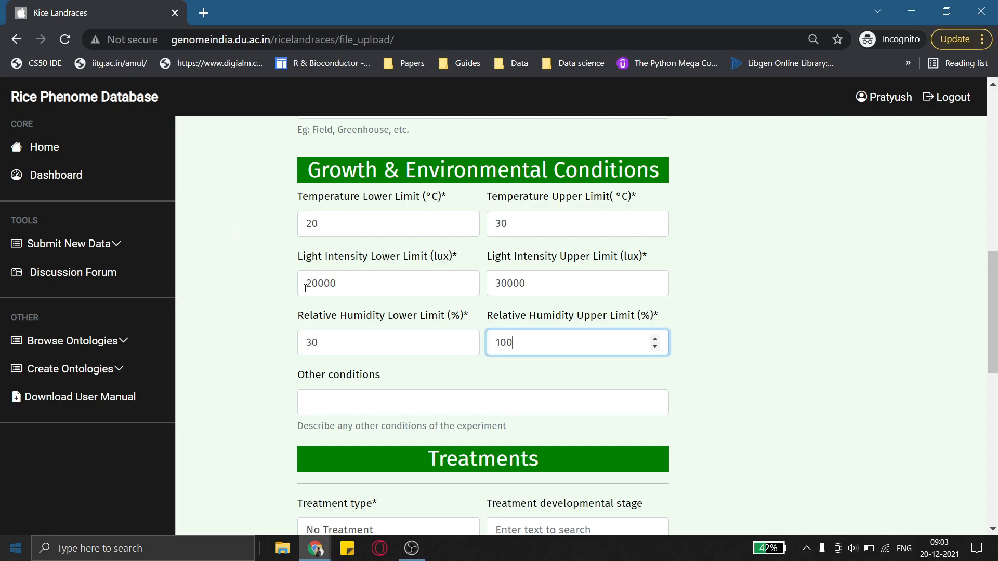
scroll(364, 312, "down", 4)
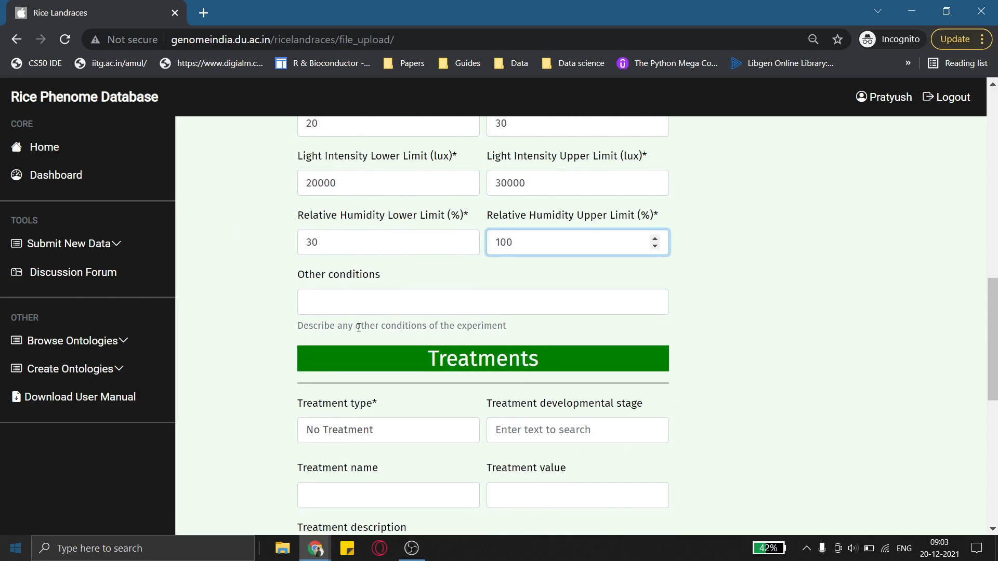
left_click(370, 331)
left_click(370, 329)
scroll(263, 321, "down", 2)
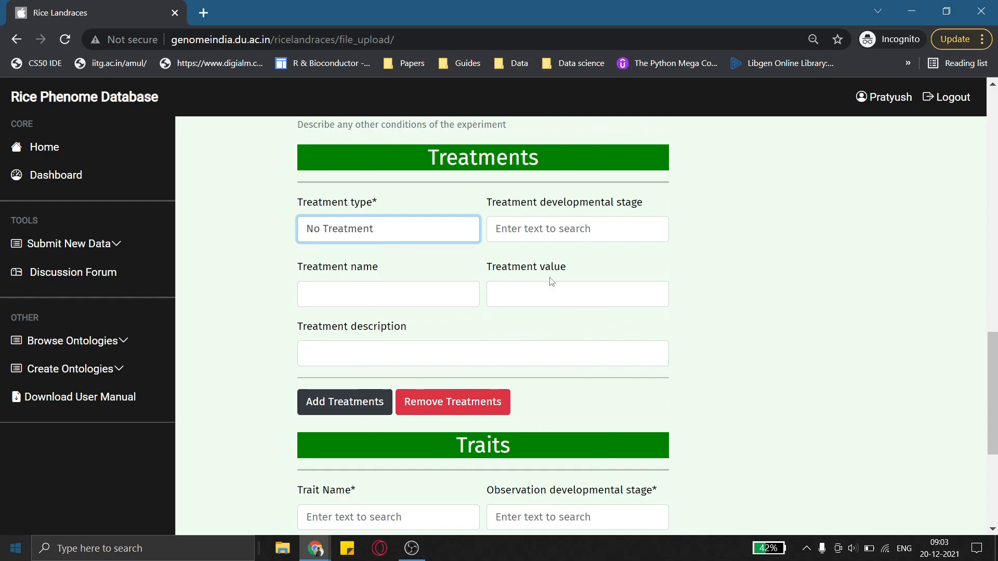
left_click(425, 231)
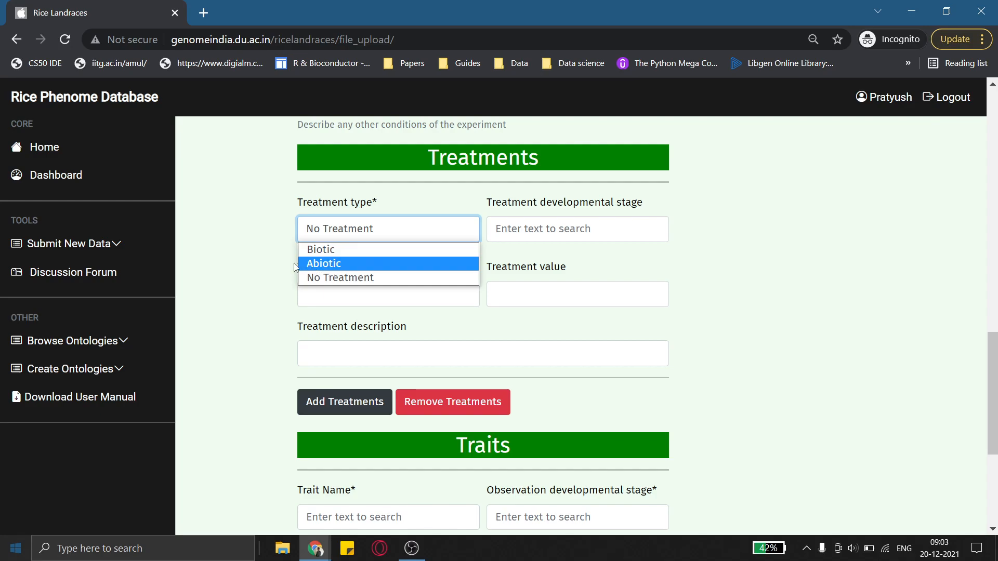
left_click(277, 273)
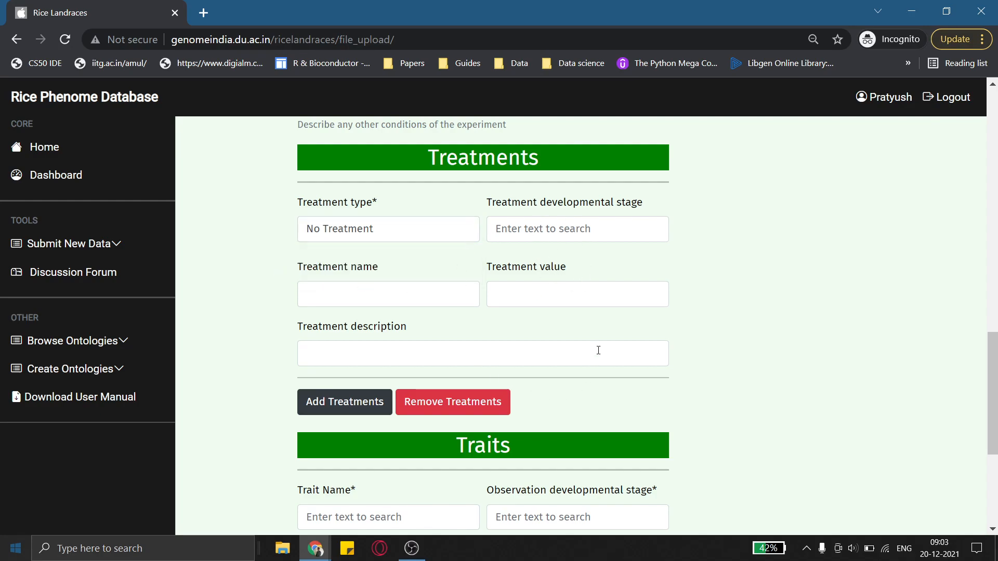
Add a treatment entry and remove it again
scroll(425, 356, "down", 2)
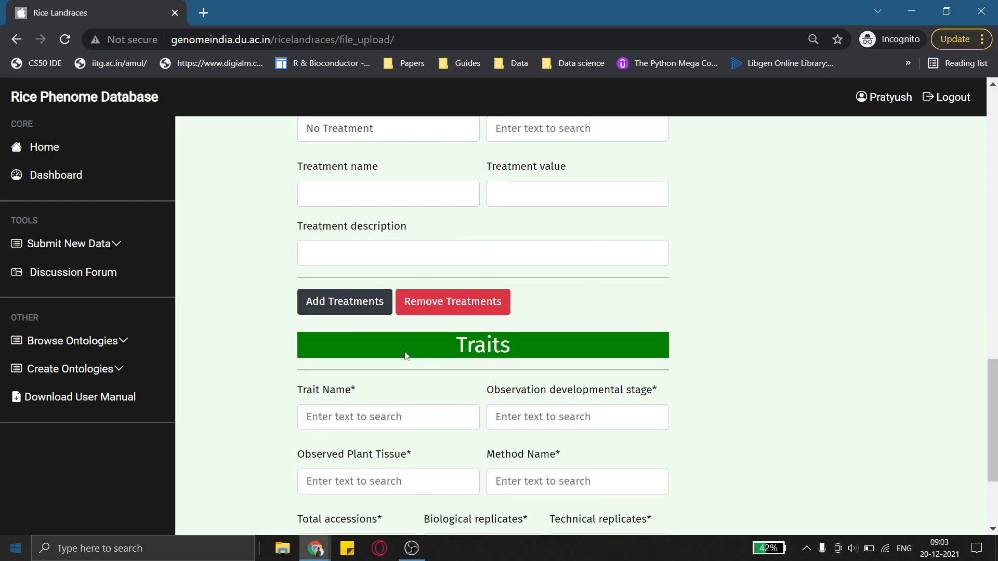
left_click(369, 315)
left_click(432, 307)
scroll(431, 308, "down", 3)
scroll(419, 327, "up", 6)
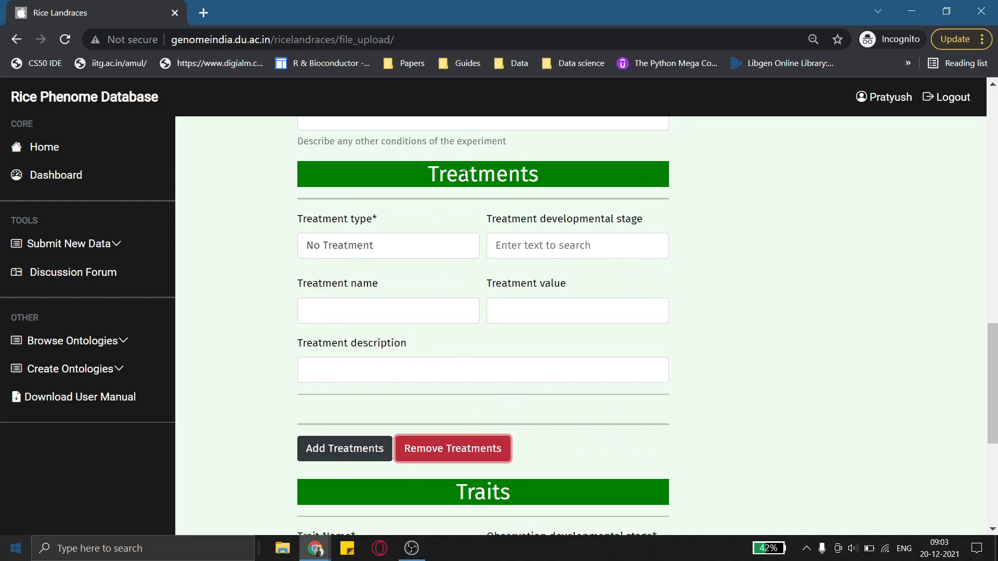
Set the trait name to plant height|TO:0000207 in the Traits section
scroll(442, 403, "down", 5)
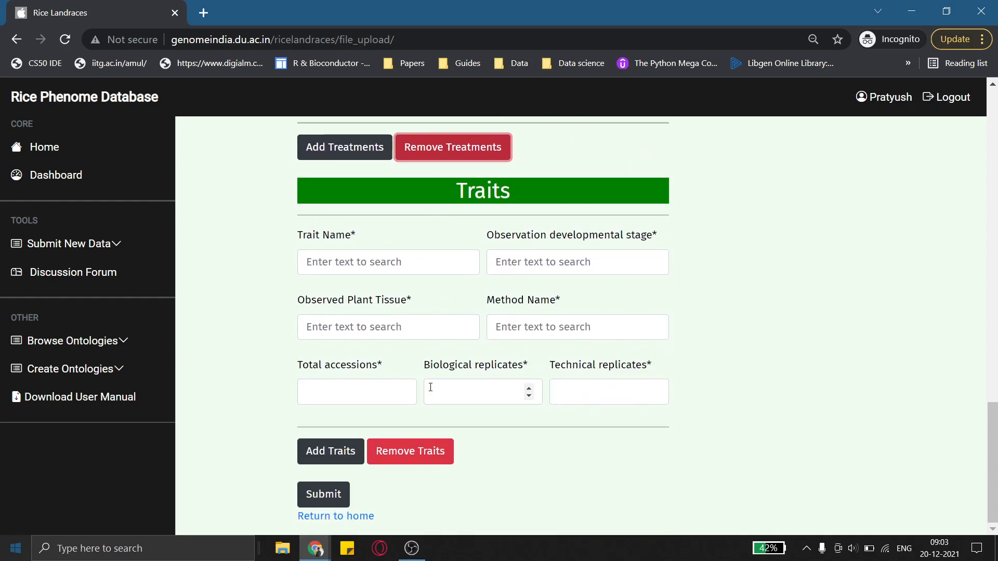
left_click(395, 266)
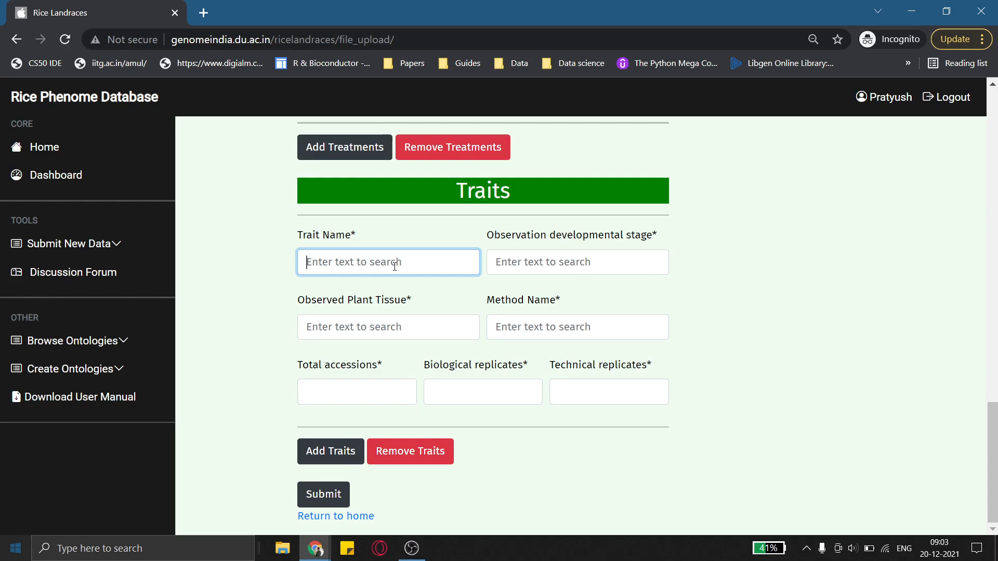
type("plant he")
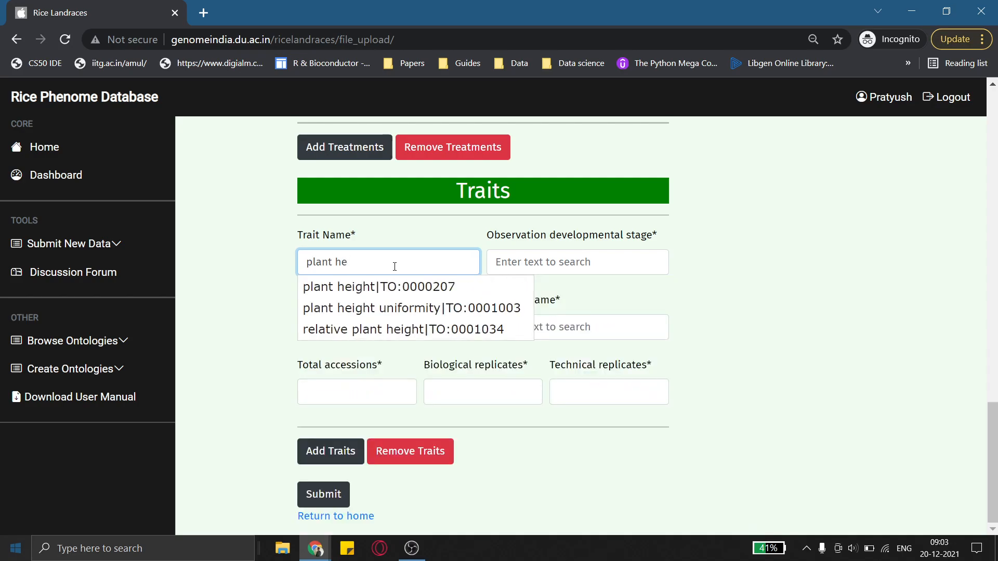
left_click(370, 287)
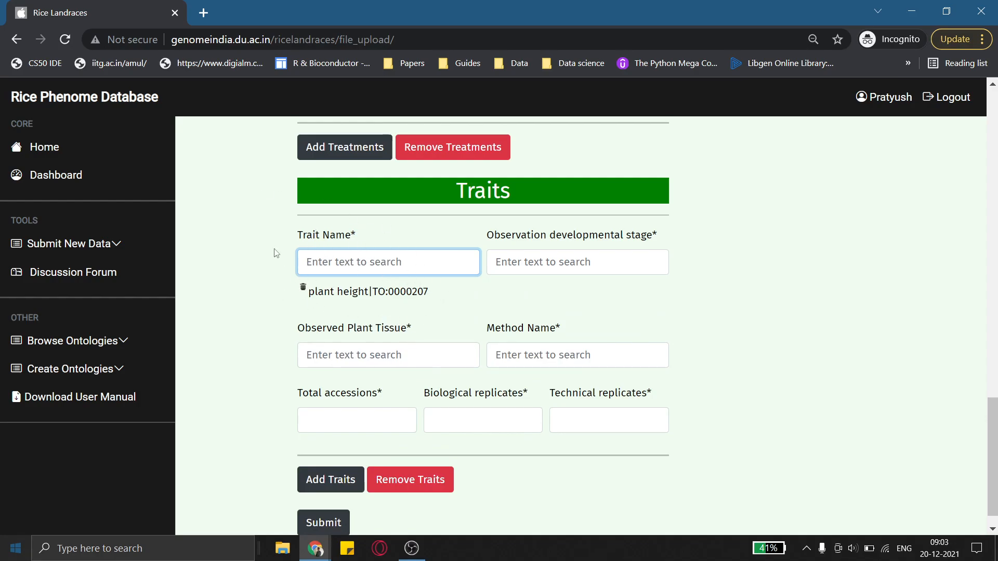
Set the observation developmental stage to life of whole plant stage|PO:0025337
left_click(539, 266)
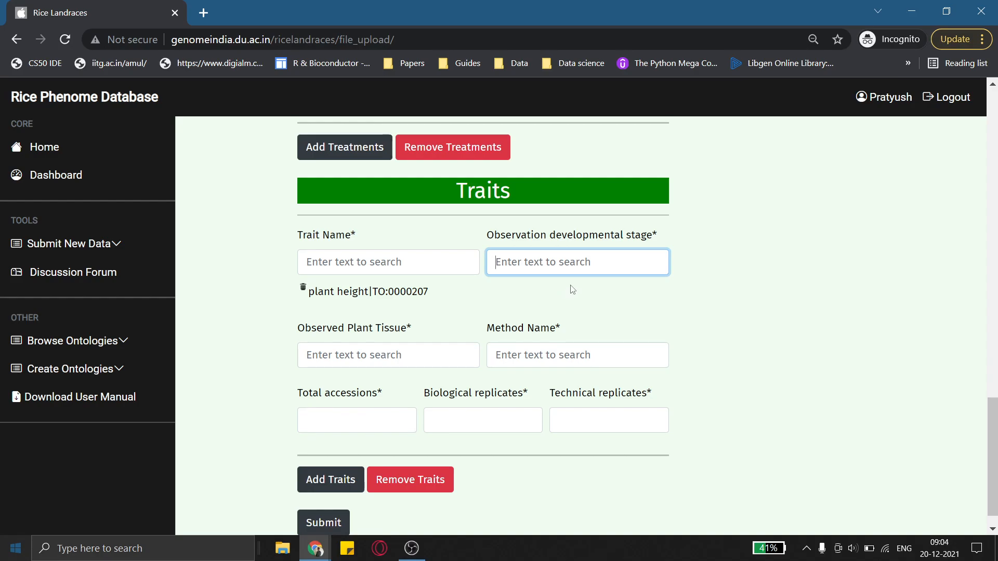
type("whole")
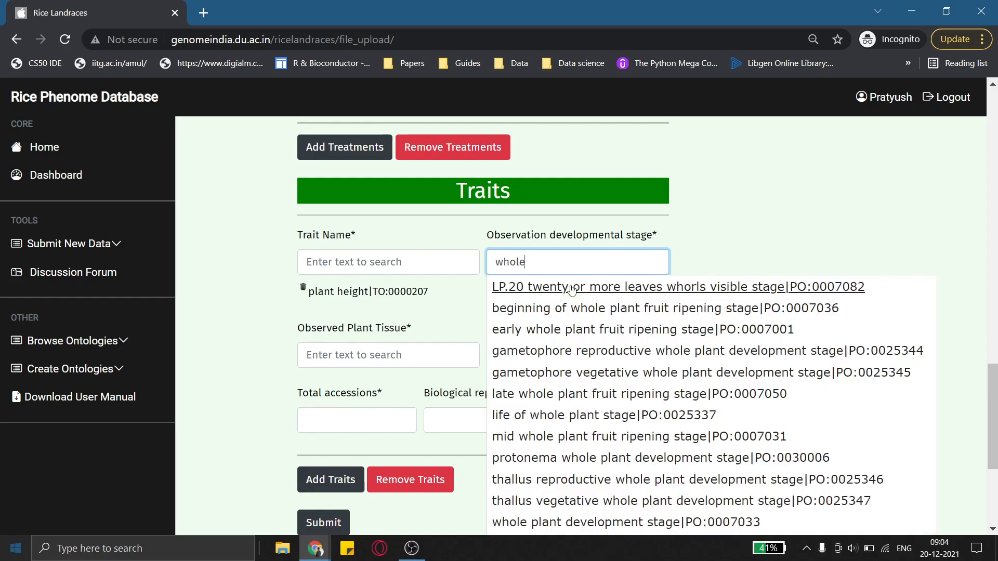
type(" plant")
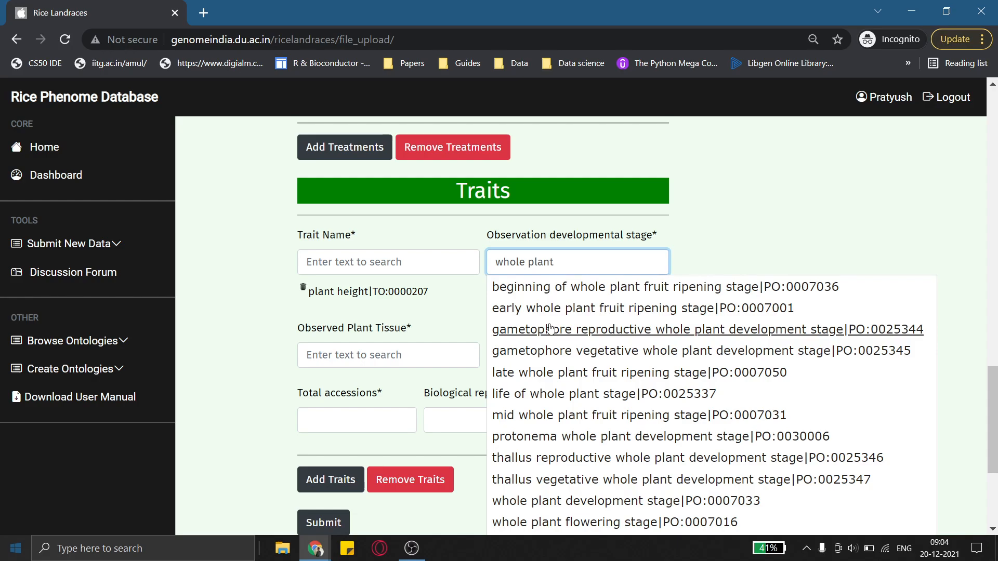
left_click(555, 395)
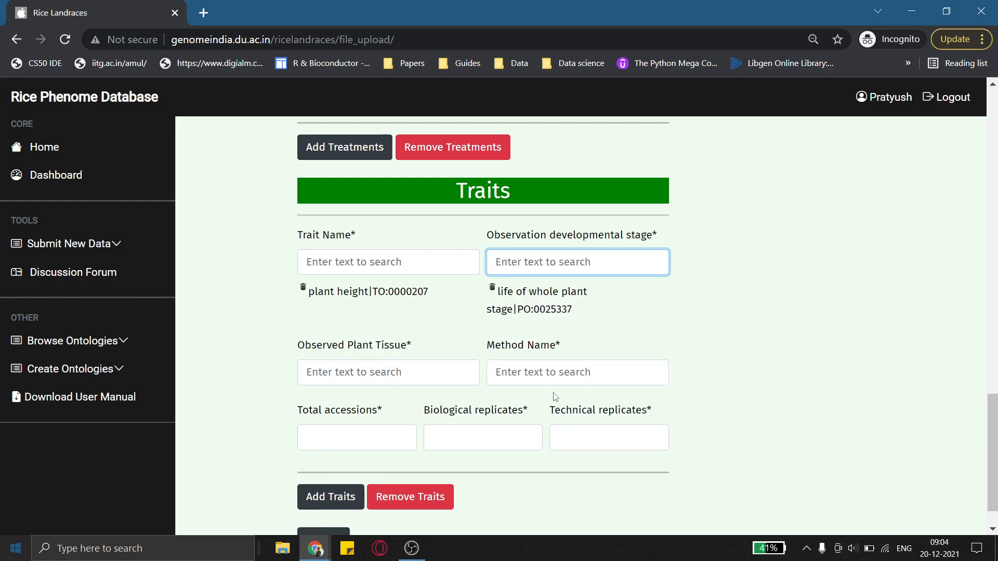
Set the observed plant tissue to whole plant|PO:0000003
left_click(332, 371)
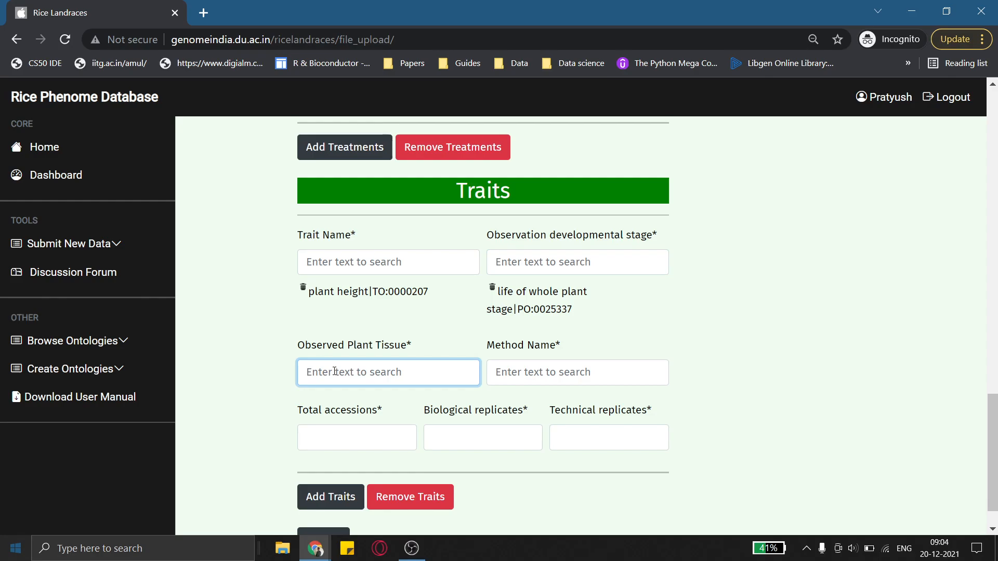
type("whole plan")
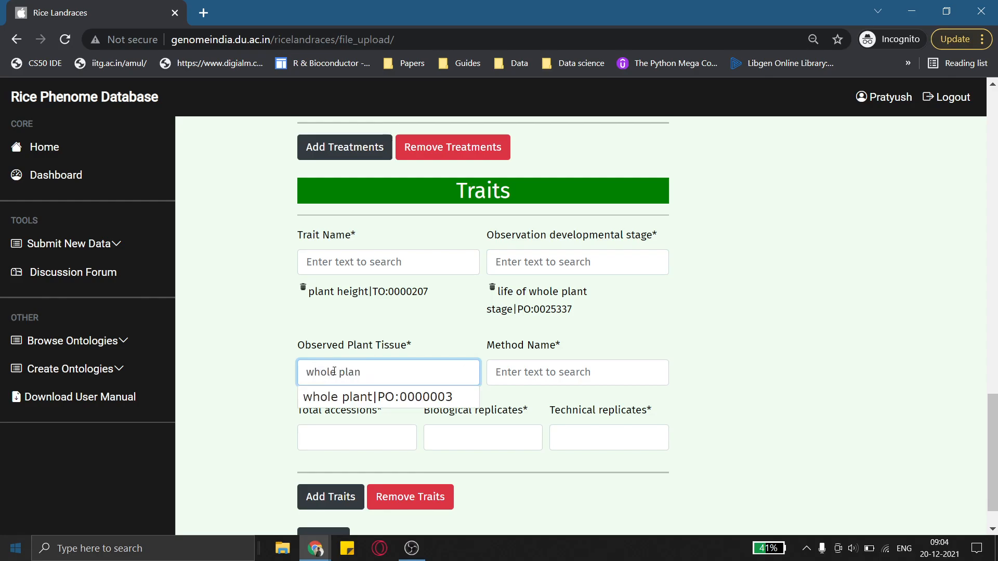
left_click(345, 398)
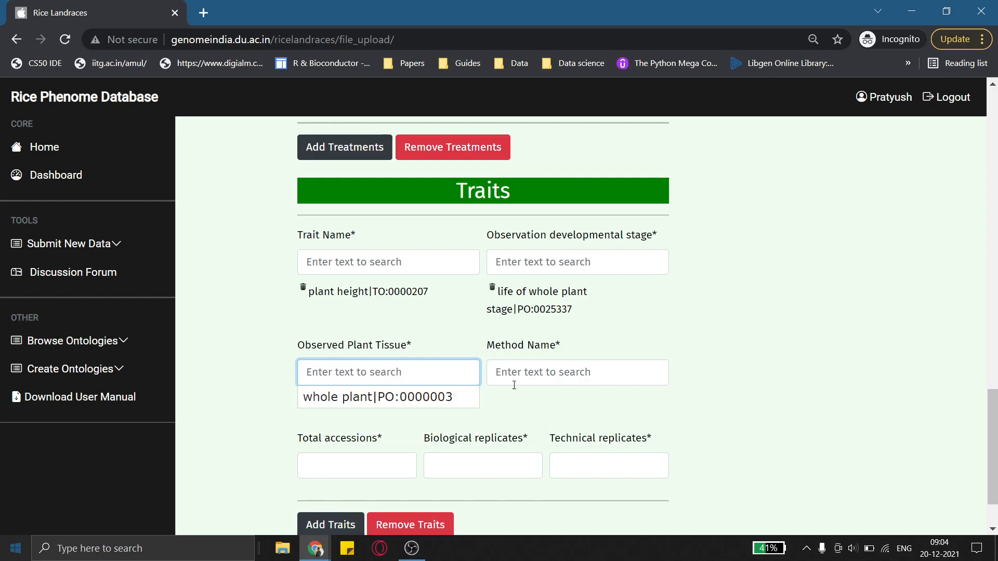
Set the method name to plant height average|cm|Numerical
left_click(630, 362)
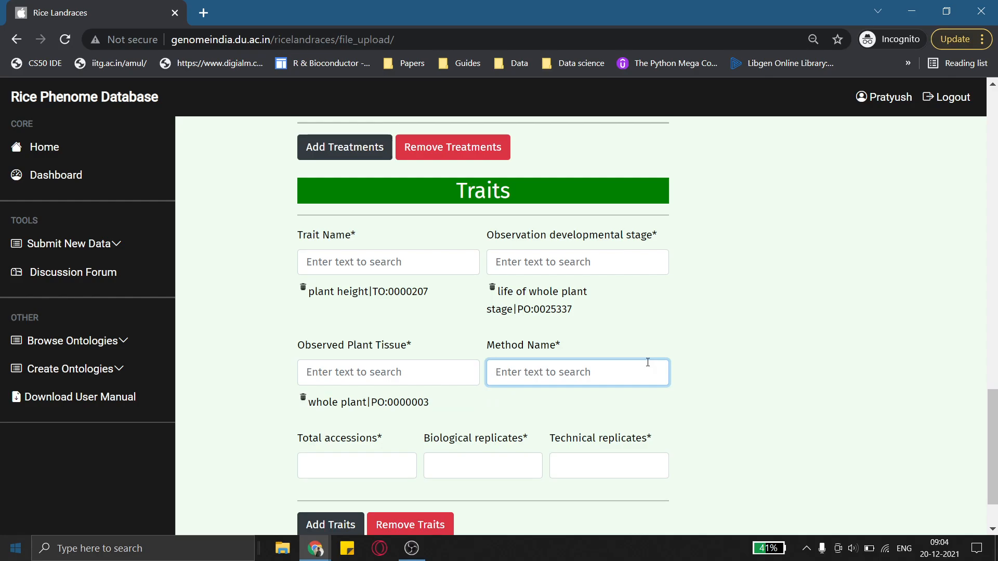
type("pal")
key("BackSpace")
type("l")
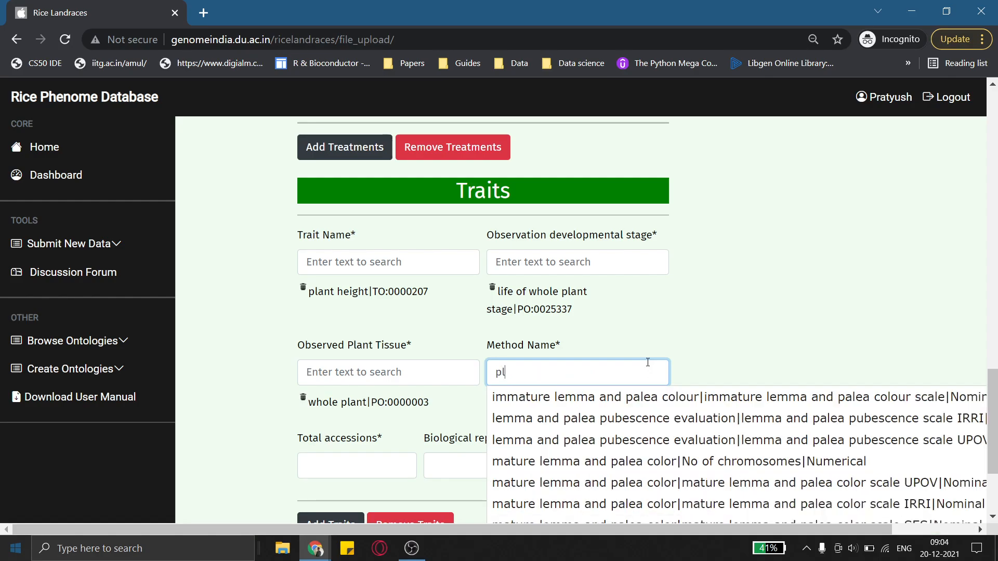
type("ant heig")
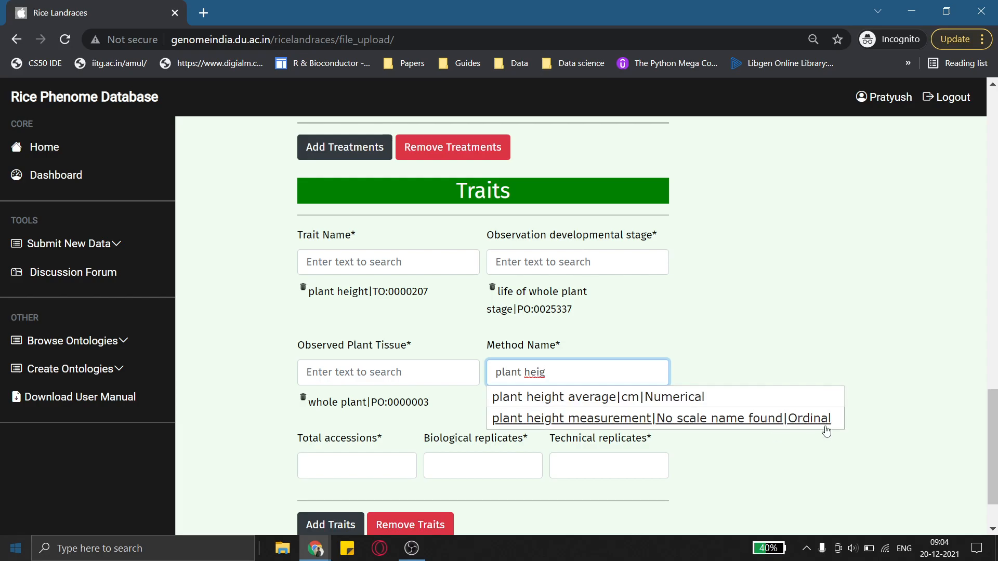
left_click(674, 402)
Enter 100 total accessions, 2 biological replicates and 2 technical replicates, and submit the study
scroll(672, 441, "down", 2)
left_click(381, 396)
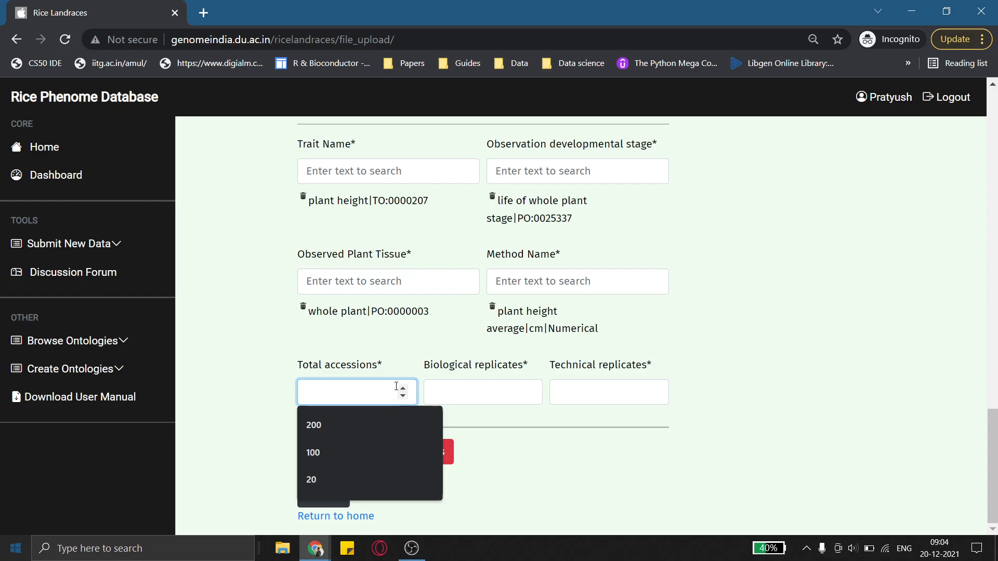
type("100")
key("Tab")
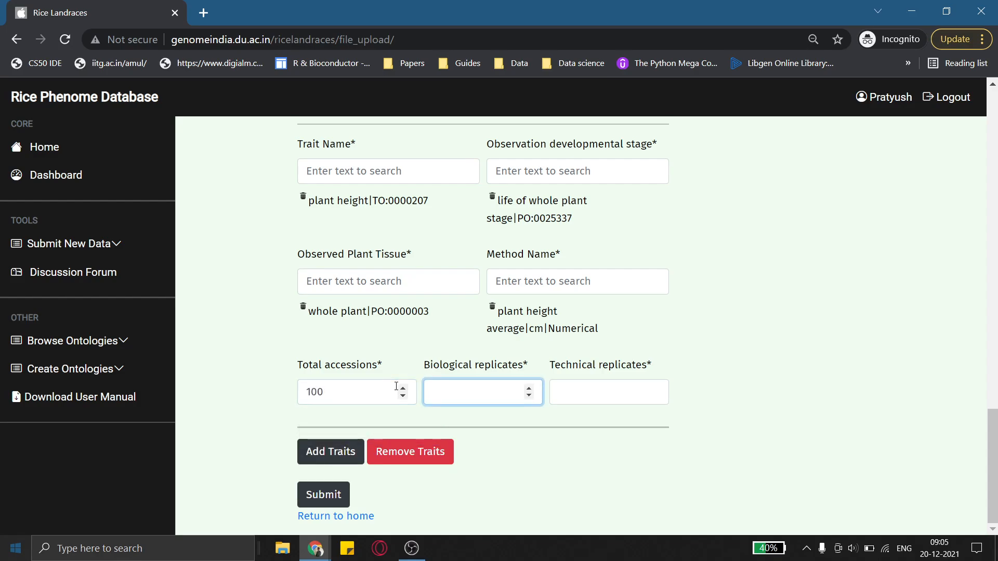
key("Tab")
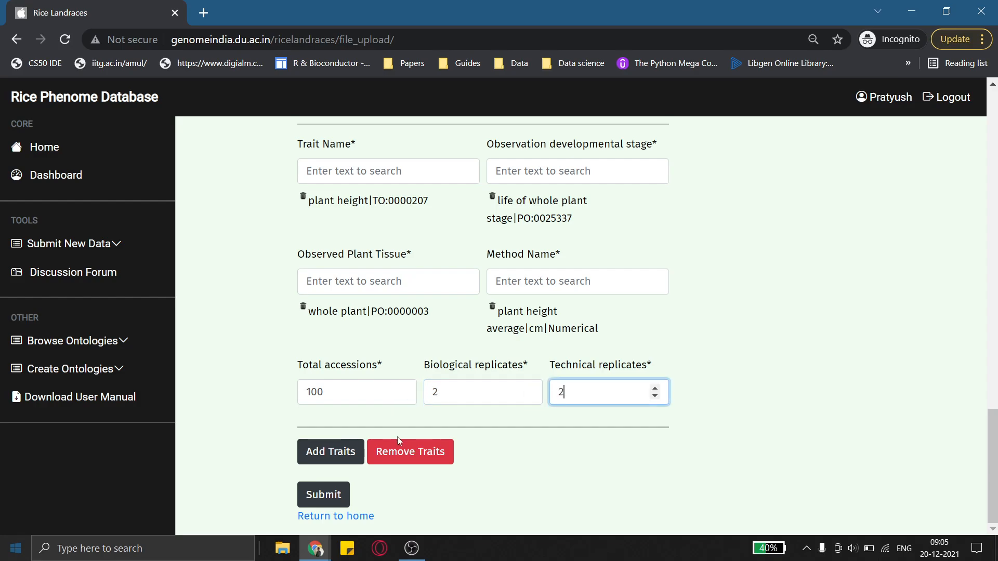
left_click(336, 494)
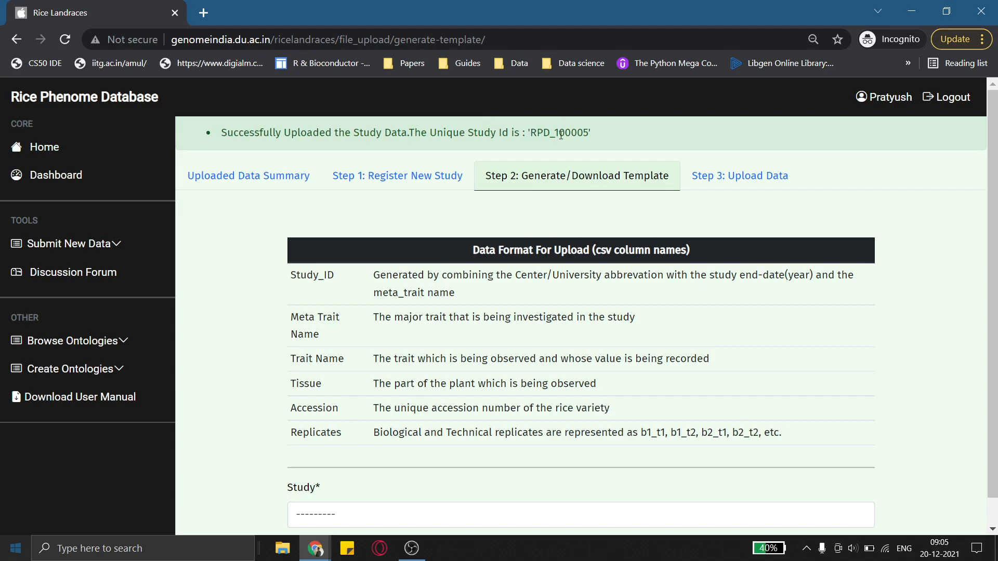
Examine the unique study ID message and the data format table for the template
left_click_drag(590, 133, 529, 134)
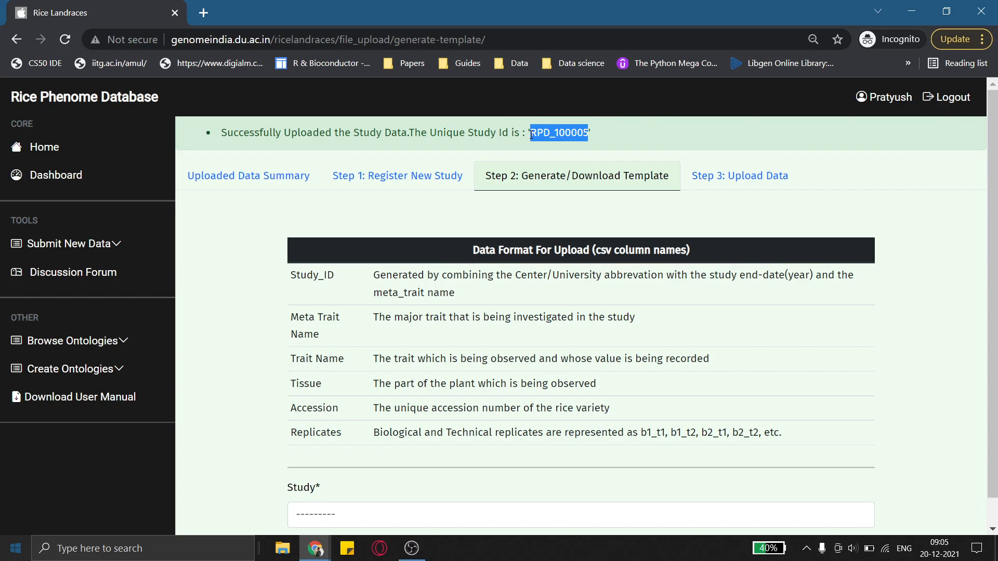
double_click(533, 135)
left_click(534, 136)
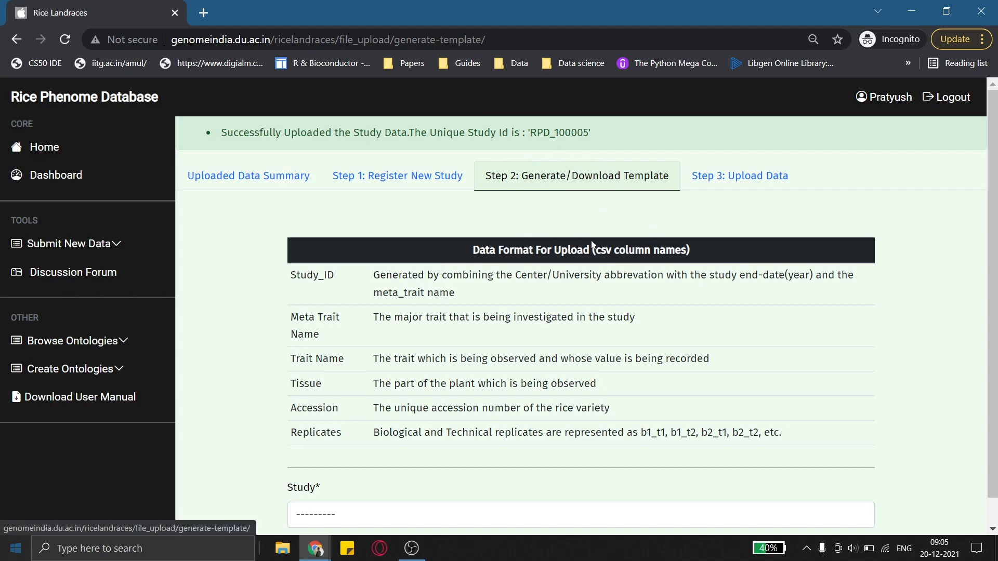
scroll(538, 271, "down", 1)
scroll(537, 271, "up", 1)
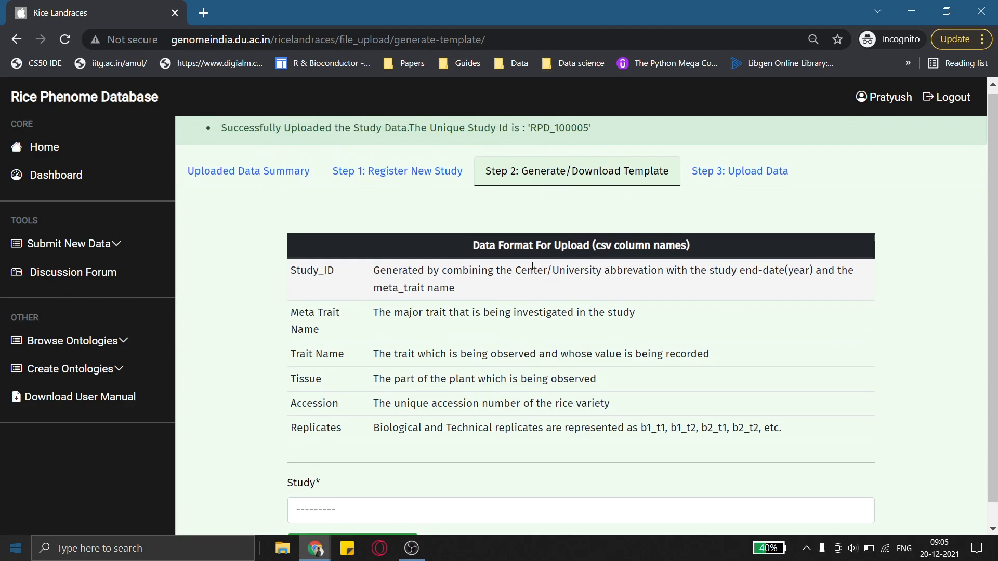
scroll(397, 191, "down", 1)
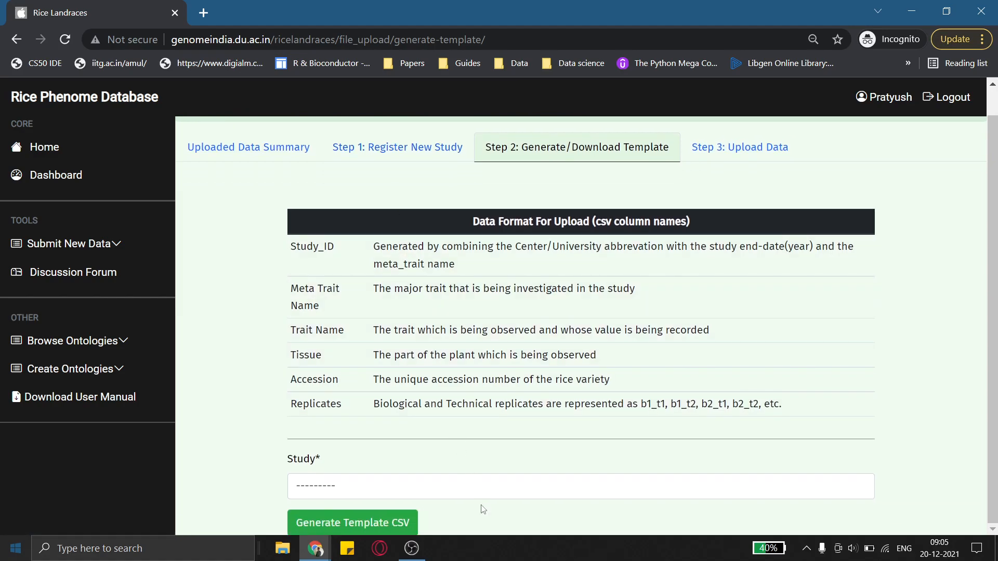
scroll(506, 218, "up", 1)
scroll(522, 207, "down", 1)
Select study RPD_100005 and generate the template CSV
left_click(454, 493)
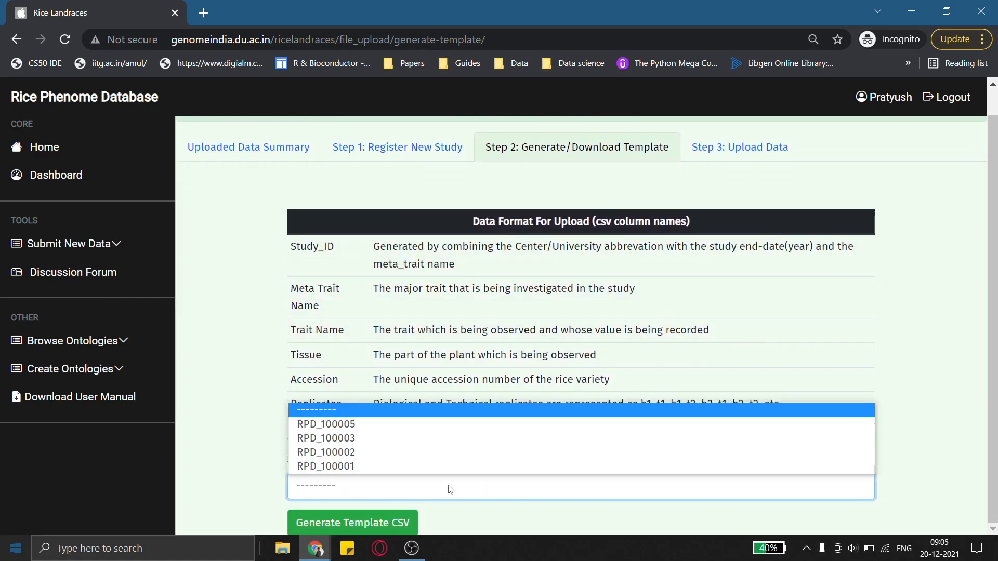
left_click(347, 425)
left_click(382, 521)
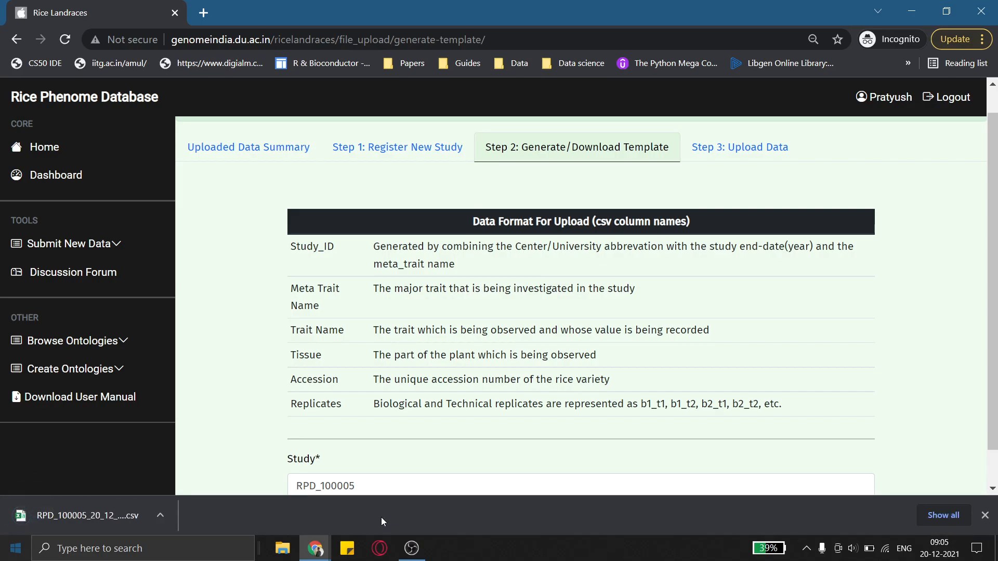
Open the downloaded template CSV in Excel and review its rows
left_click(98, 517)
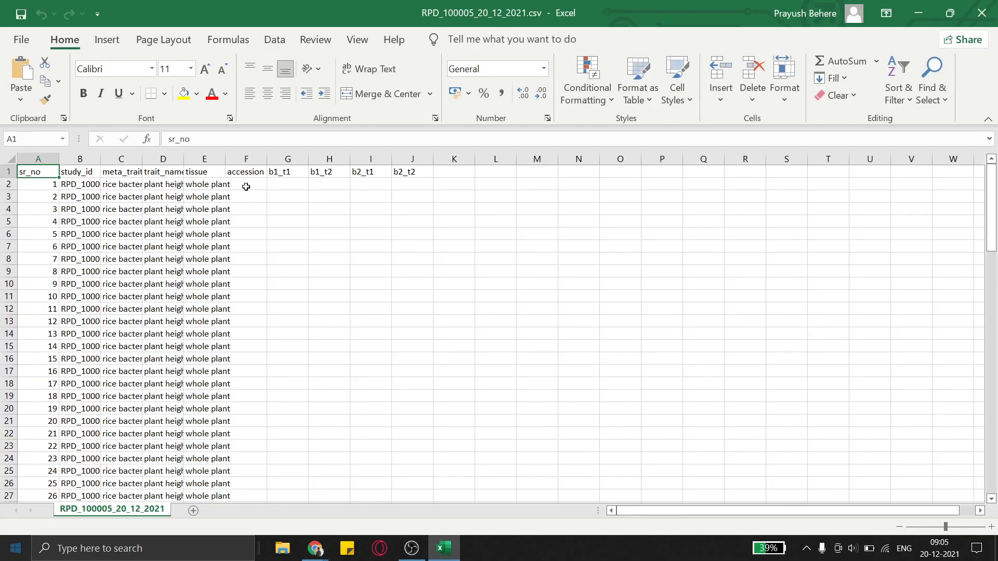
scroll(212, 198, "down", 6)
scroll(212, 198, "down", 19)
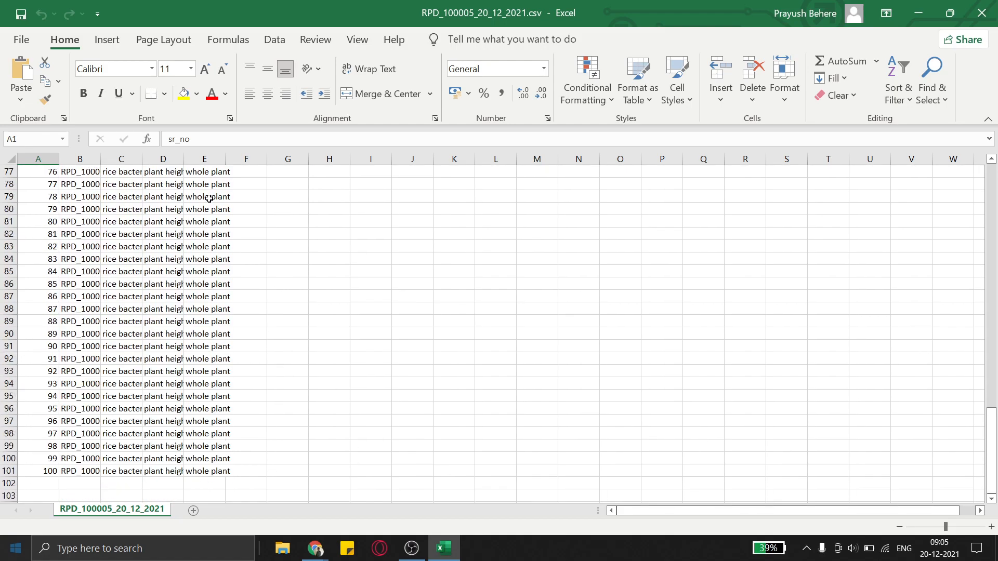
scroll(209, 199, "up", 20)
scroll(10, 231, "down", 5)
scroll(9, 232, "down", 20)
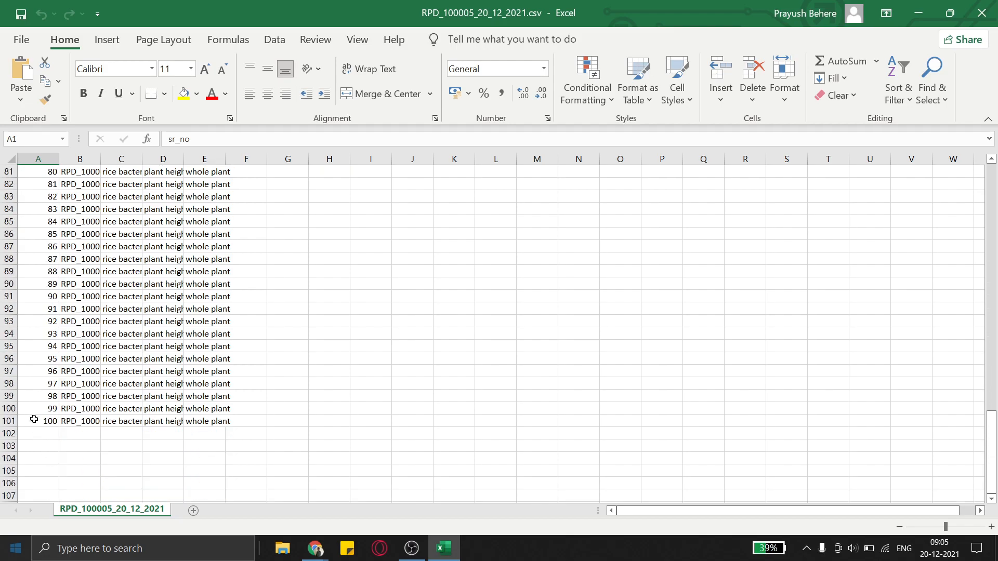
left_click(36, 425)
scroll(36, 419, "up", 20)
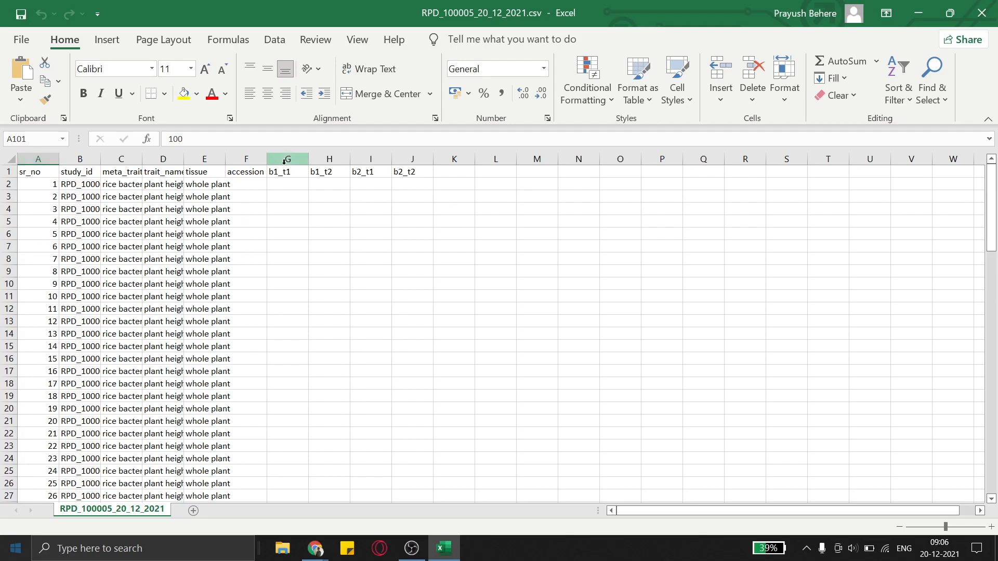
Fill the accession column with sequential numbers starting at 1 down to the last row
left_click(245, 184)
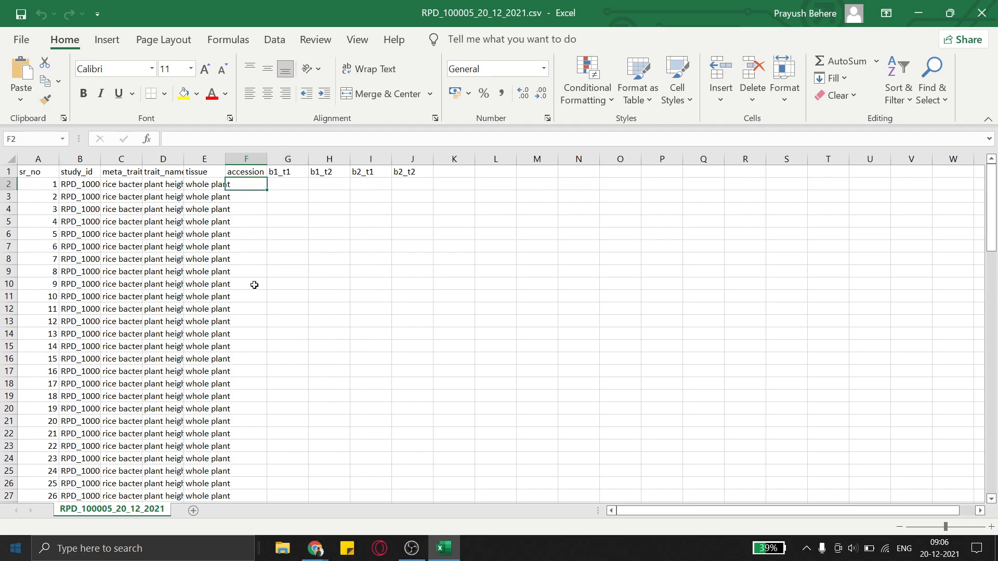
type("1")
key("Return")
type("2")
key("Return")
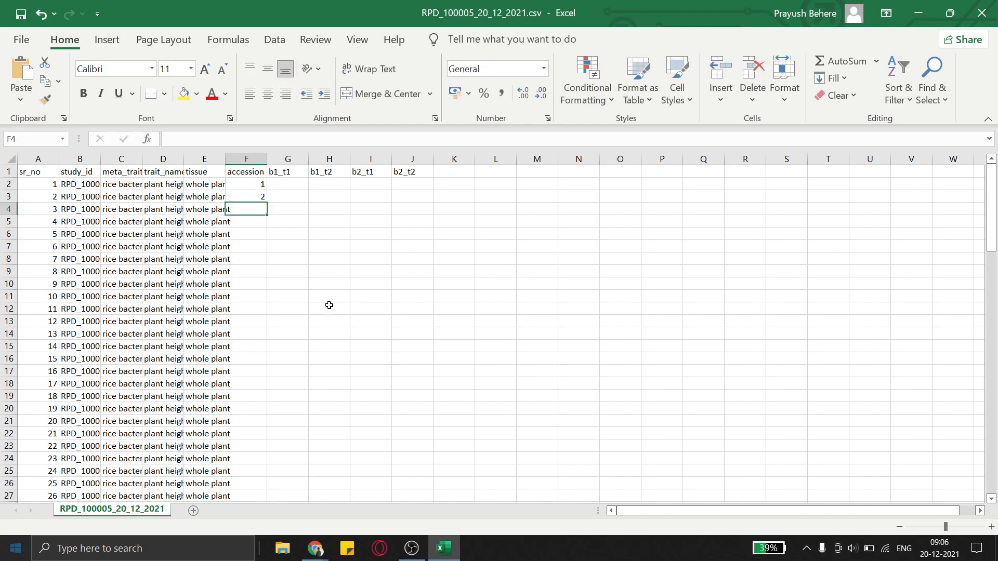
left_click_drag(261, 180, 263, 197)
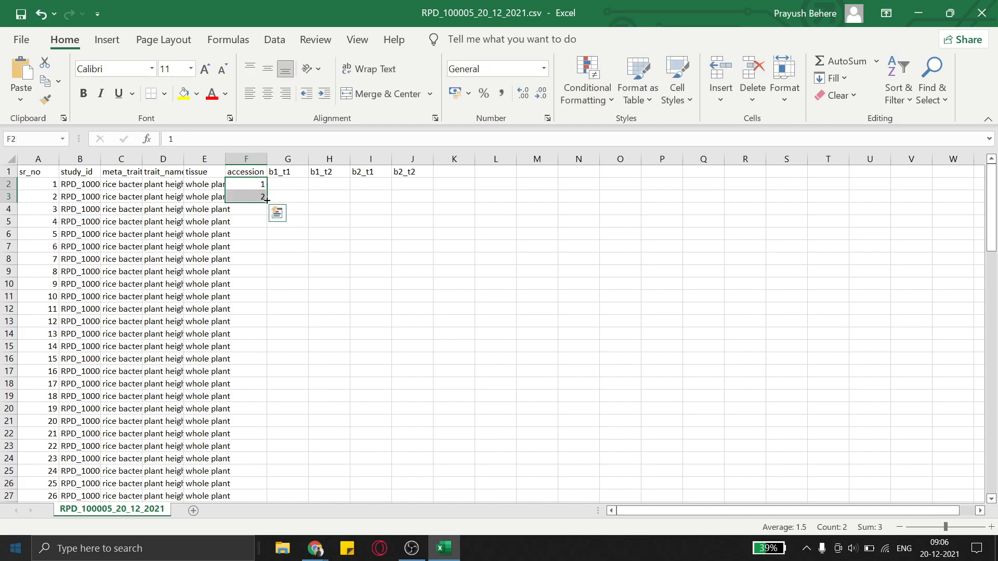
double_click(266, 200)
Copy the accession numbers into the b1_t1, b1_t2, b2_t1 and b2_t2 columns
key("ctrl+c")
left_click_drag(279, 185, 408, 185)
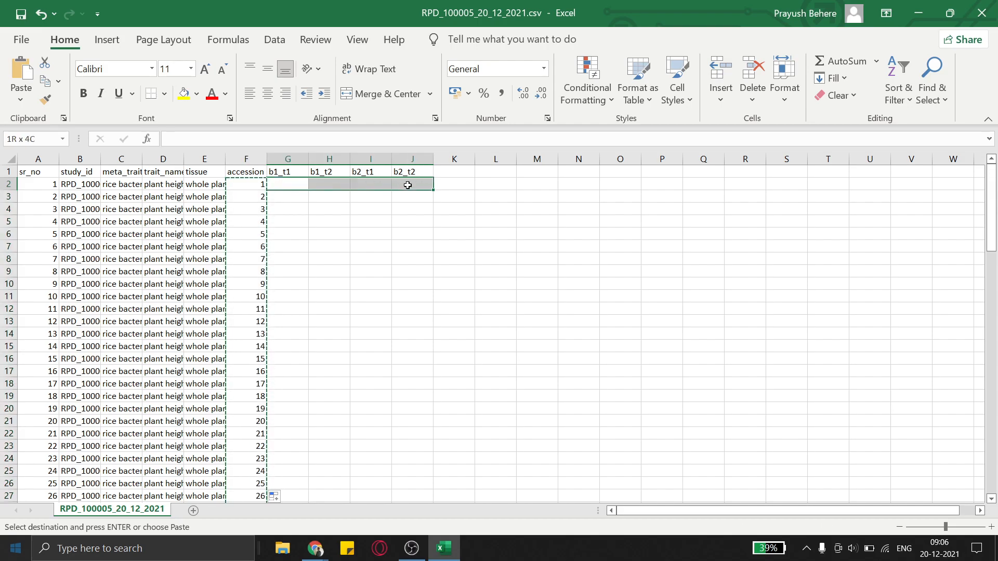
key("ctrl+v")
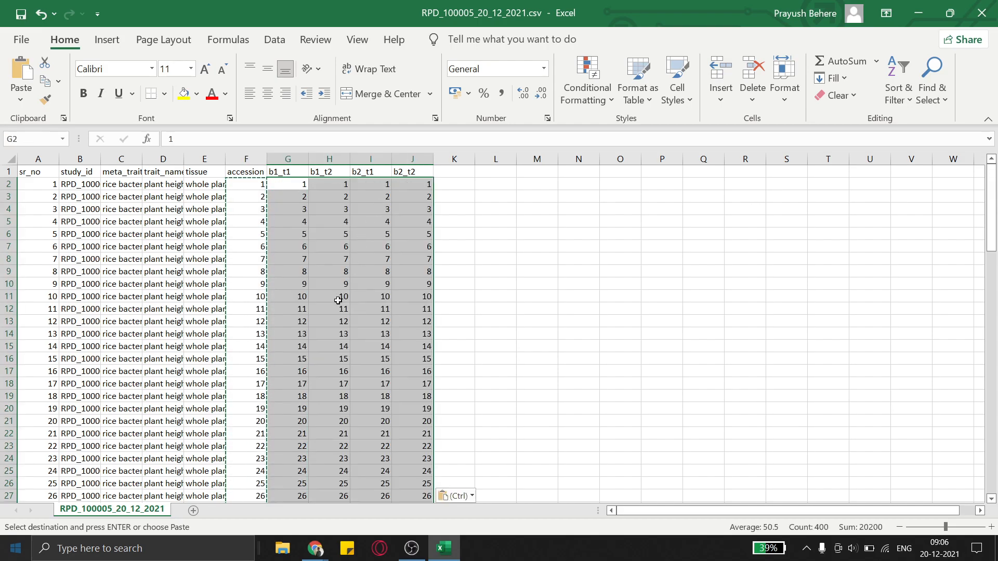
Save the file, keeping the CSV format
key("ctrl+s")
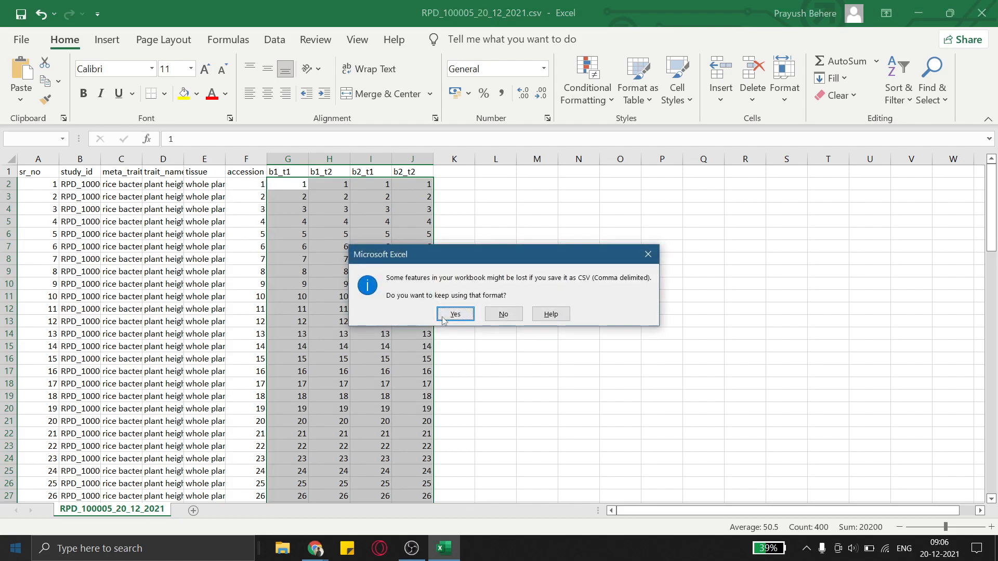
left_click(455, 314)
left_click(244, 189)
scroll(257, 252, "down", 1)
scroll(234, 248, "up", 1)
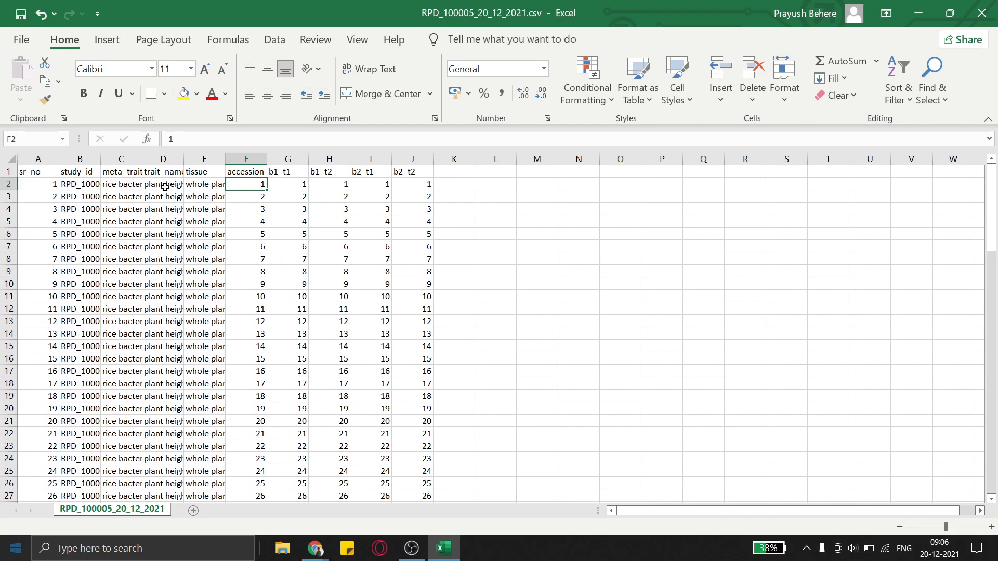
scroll(263, 198, "down", 1)
scroll(263, 198, "up", 1)
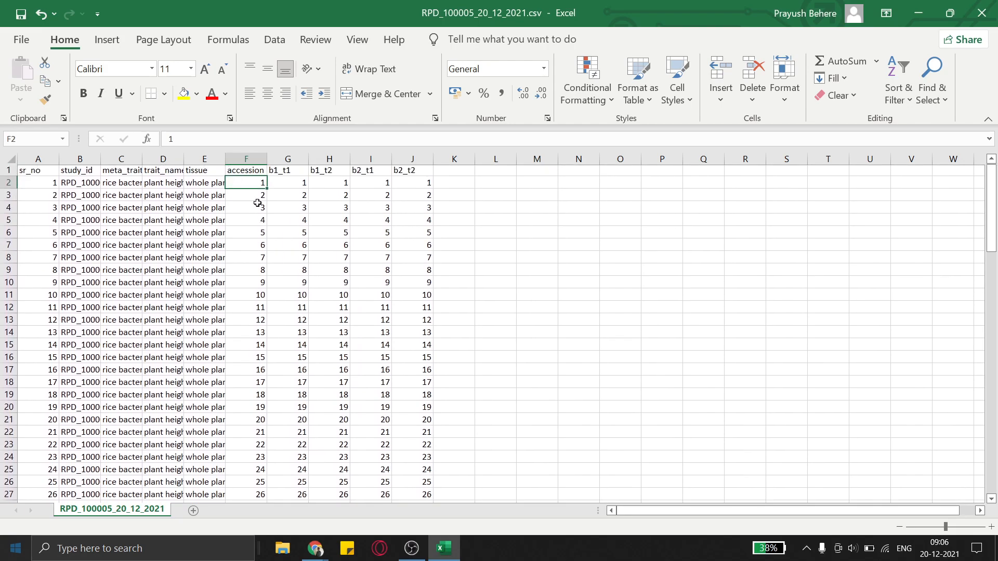
scroll(254, 239, "down", 5)
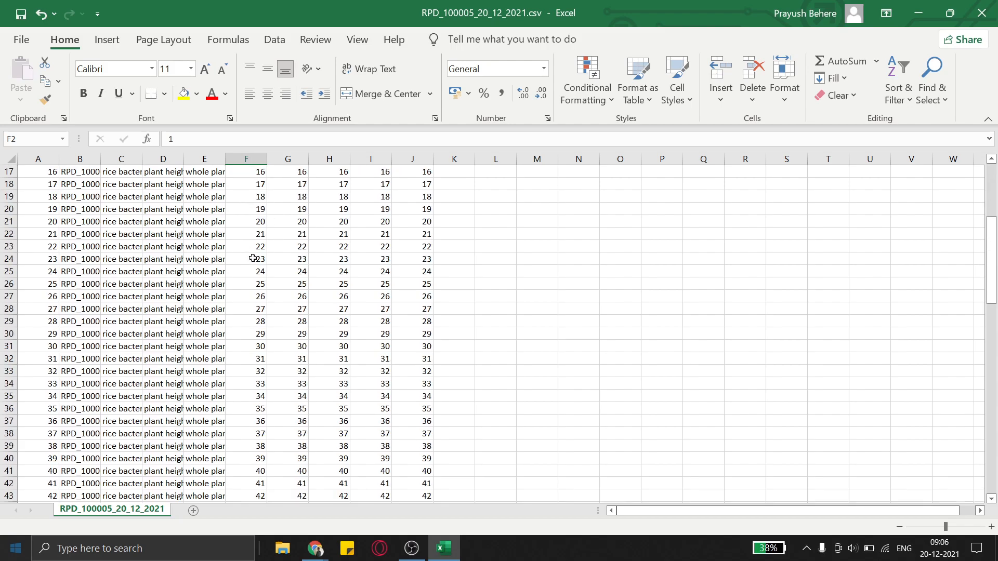
left_click(253, 284)
type("1")
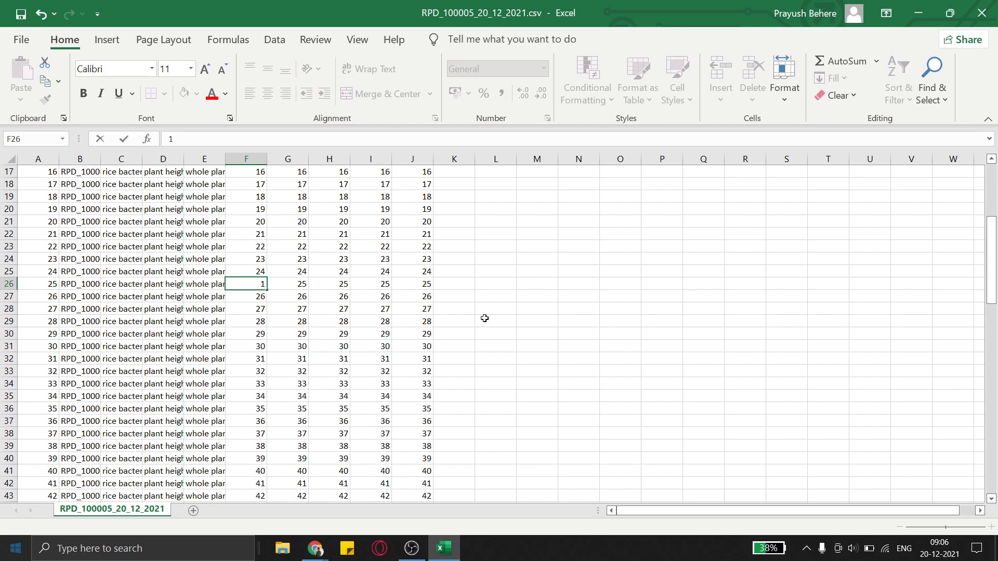
key("Return")
scroll(318, 289, "up", 5)
scroll(278, 265, "down", 2)
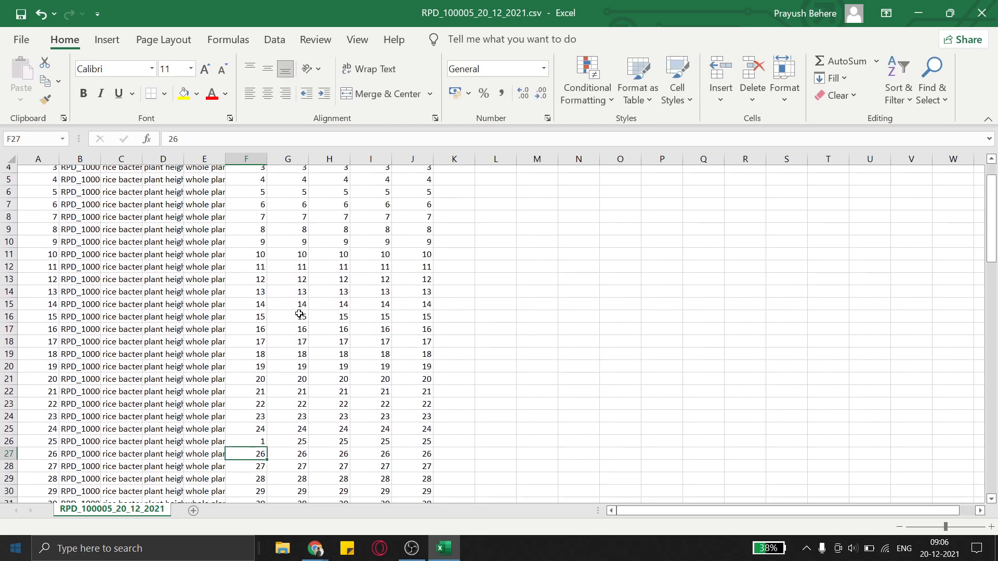
key("ctrl+z")
Save the sheet again, keeping the CSV format, and close Excel
scroll(348, 372, "up", 2)
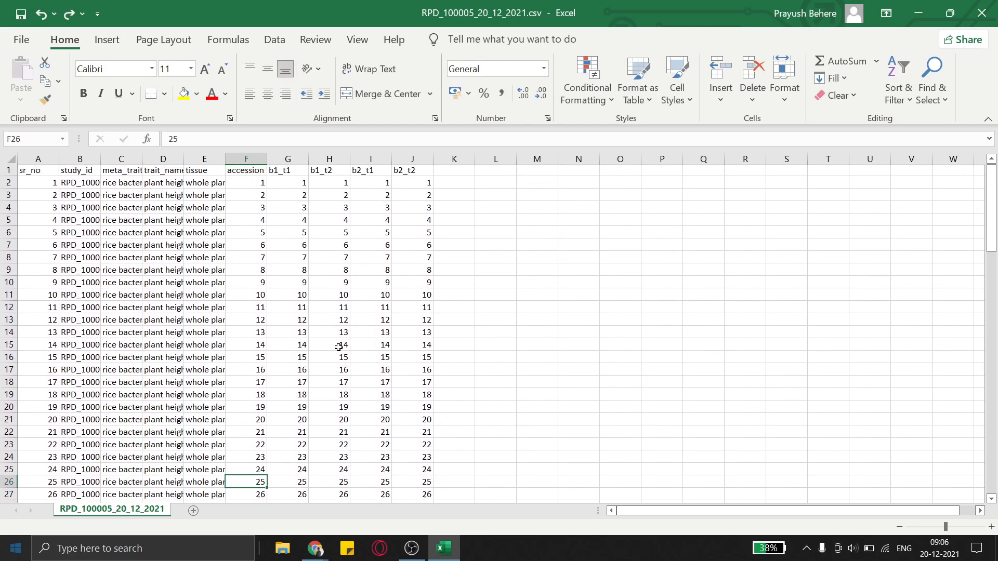
key("ctrl+s")
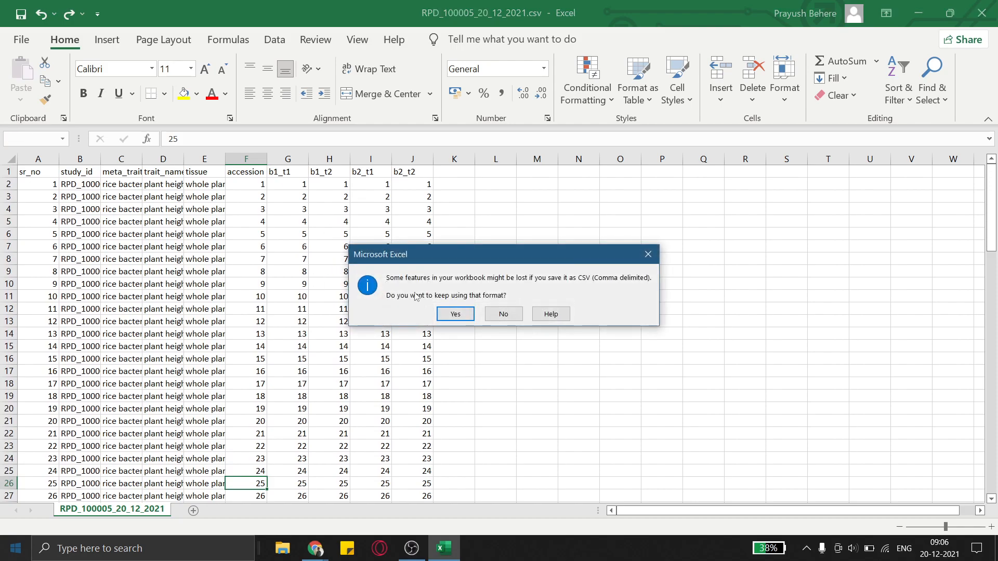
left_click(448, 317)
left_click(981, 13)
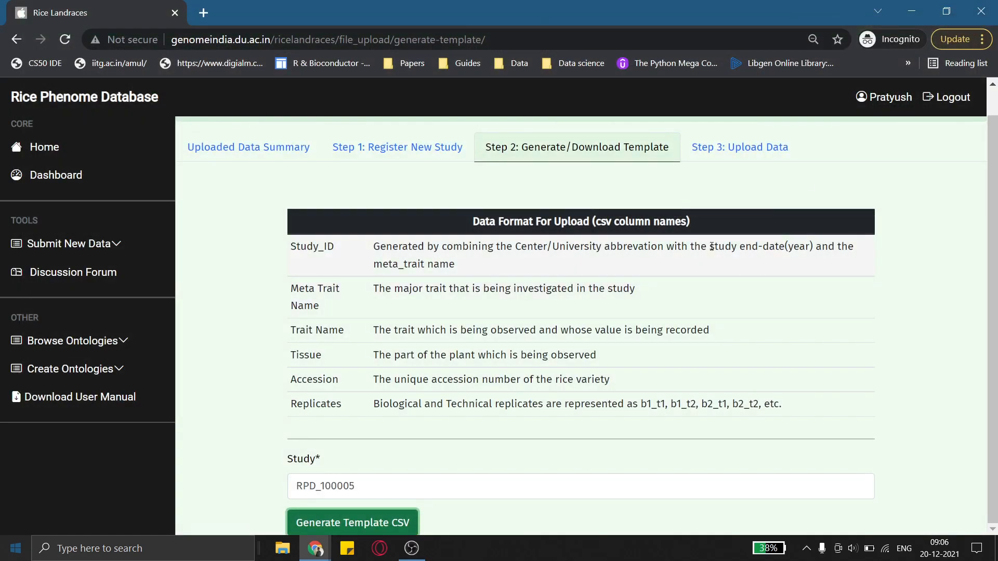
Upload RPD_100005_20_12_2021.csv as the observation document for study RPD_100005 in the Upload Data step
left_click(740, 150)
scroll(692, 348, "down", 1)
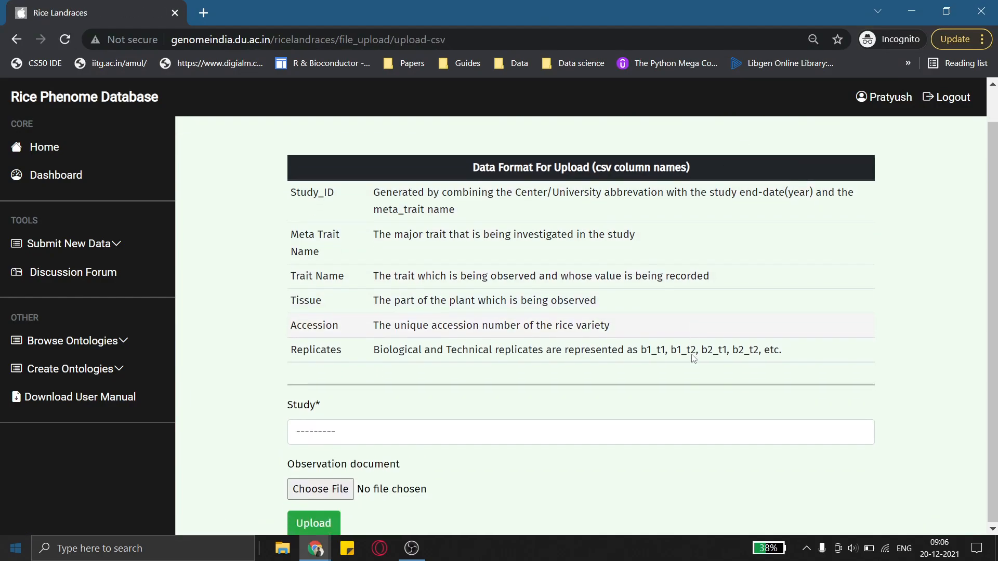
left_click(592, 431)
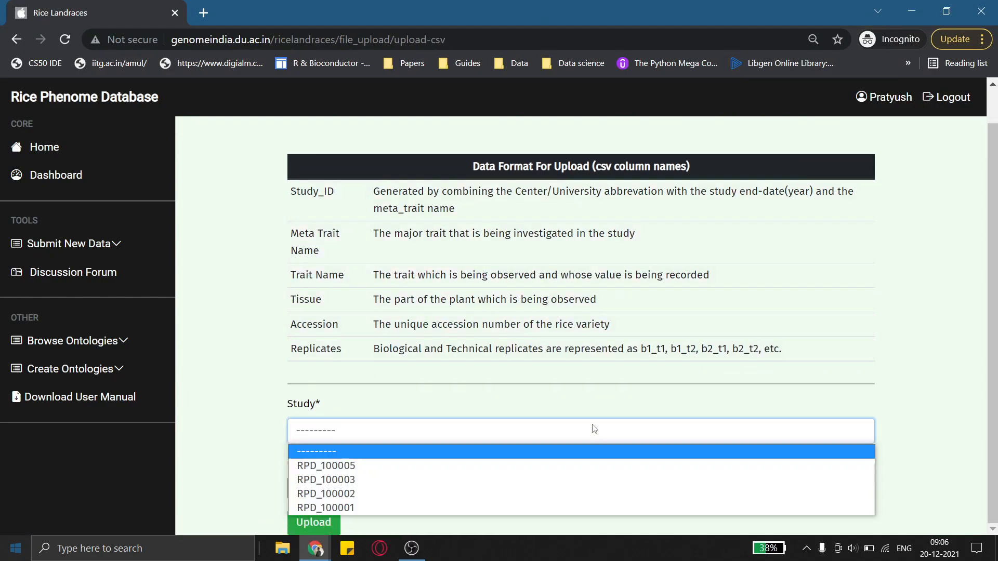
left_click(372, 463)
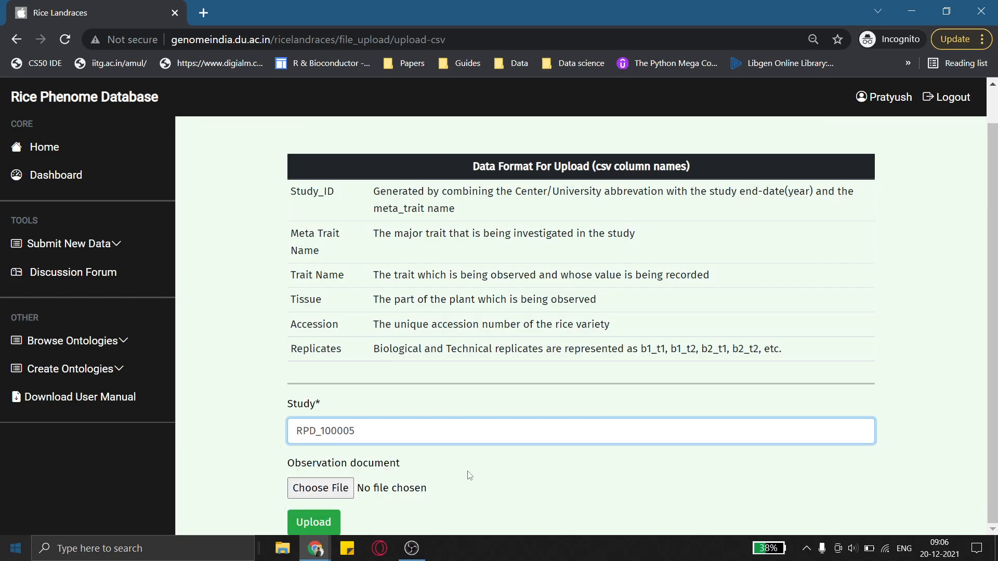
left_click(333, 487)
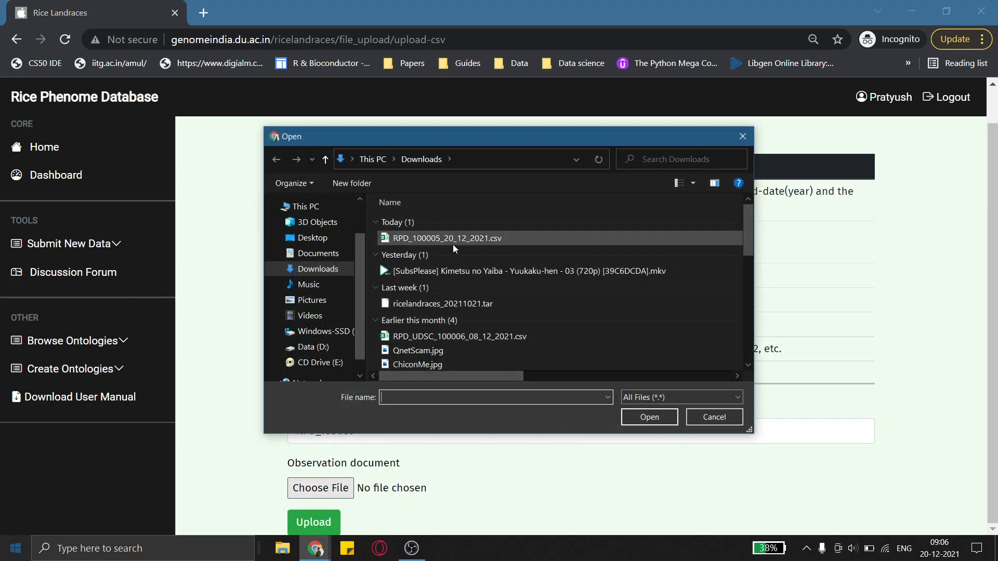
double_click(453, 246)
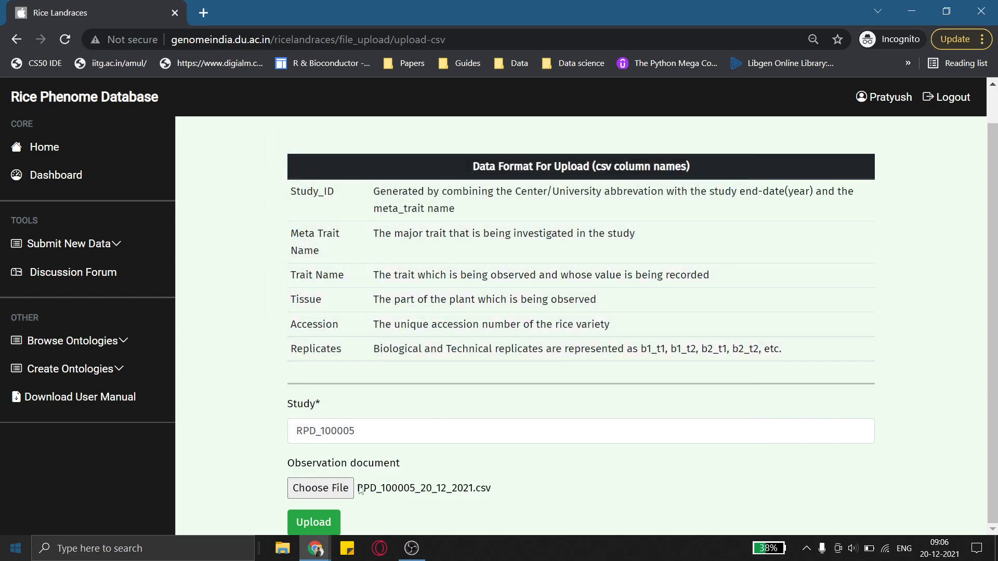
left_click(325, 525)
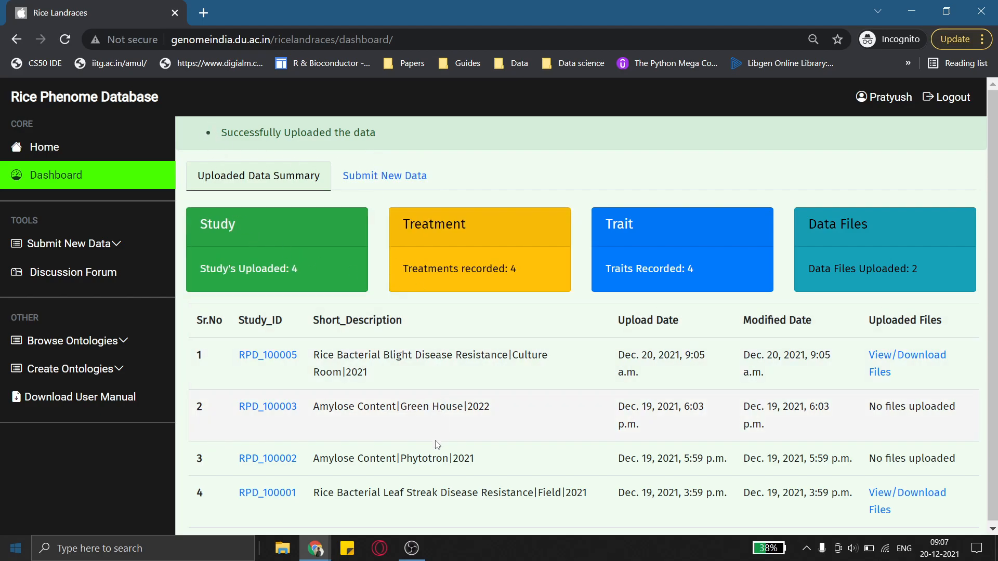
Examine the short description of study RPD_100005 in the uploaded data summary table
scroll(437, 445, "down", 1)
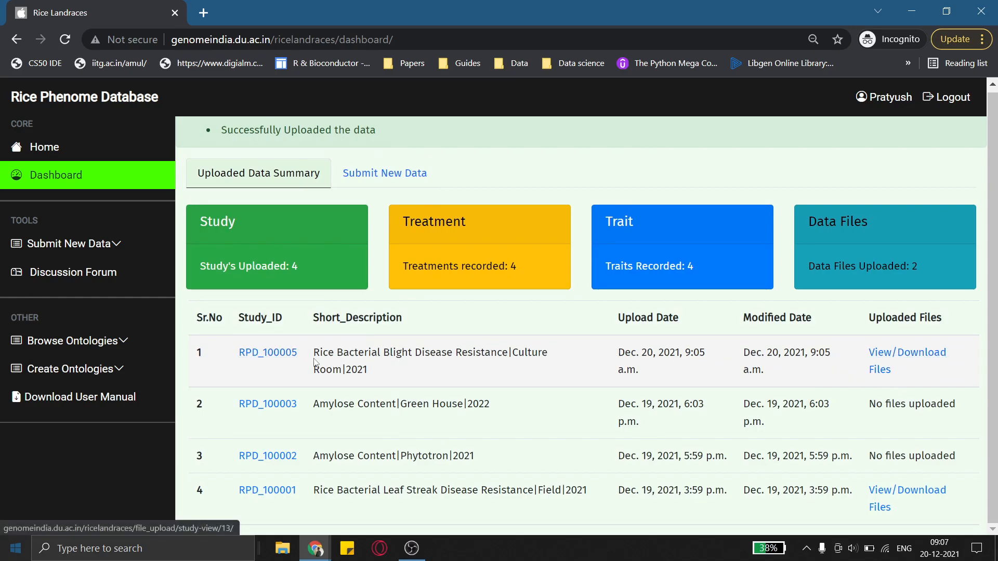
left_click_drag(314, 356, 515, 352)
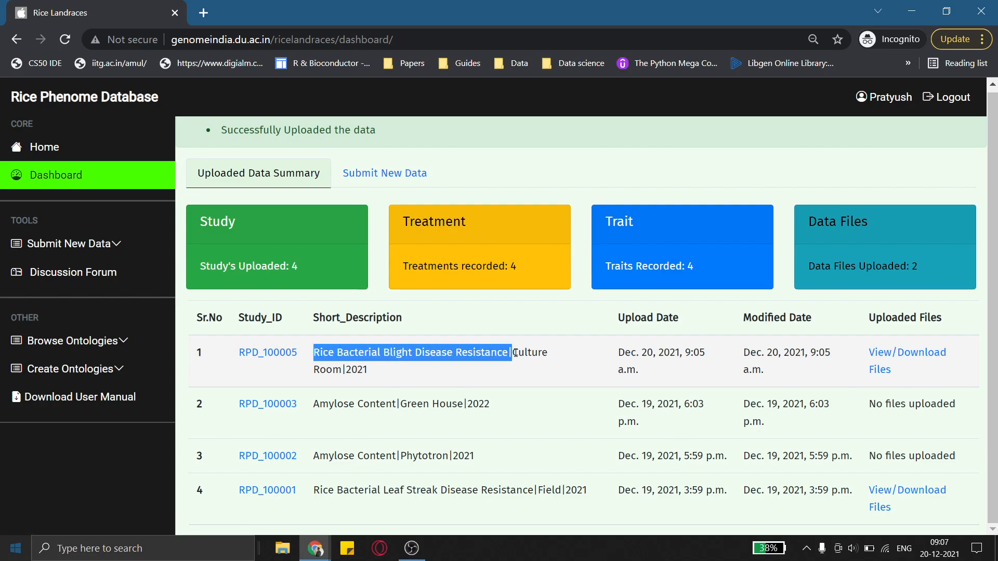
left_click(522, 346)
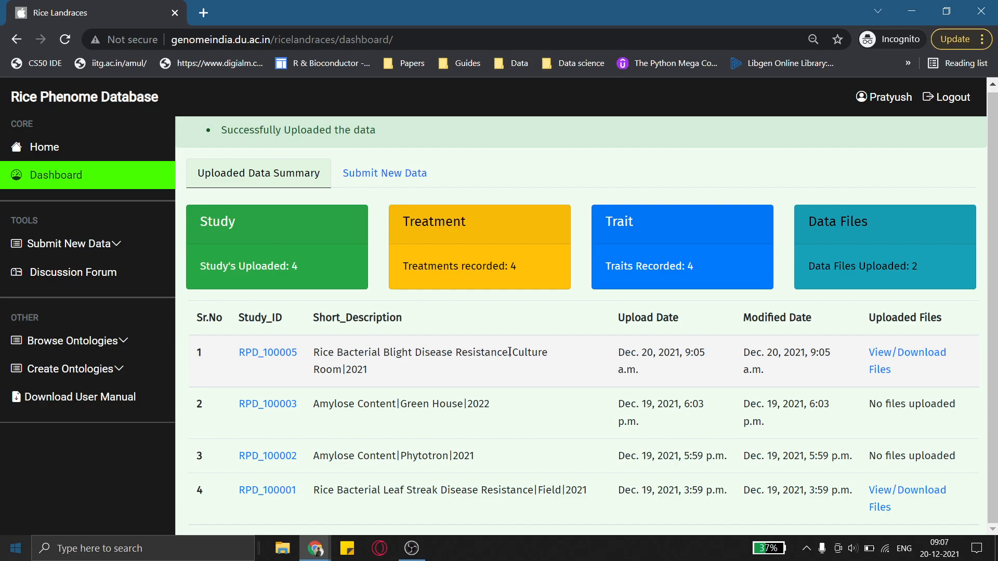
left_click_drag(512, 352, 344, 389)
double_click(358, 370)
left_click(351, 372)
double_click(351, 371)
left_click(370, 375)
Open the details page of study RPD_100005, review it, and go back to the dashboard
left_click(273, 354)
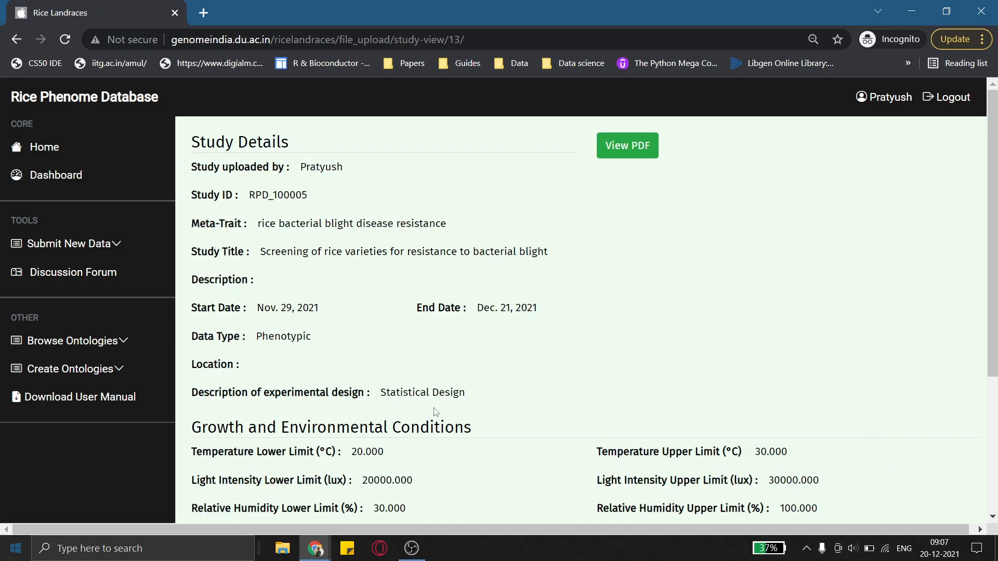
scroll(443, 441, "down", 3)
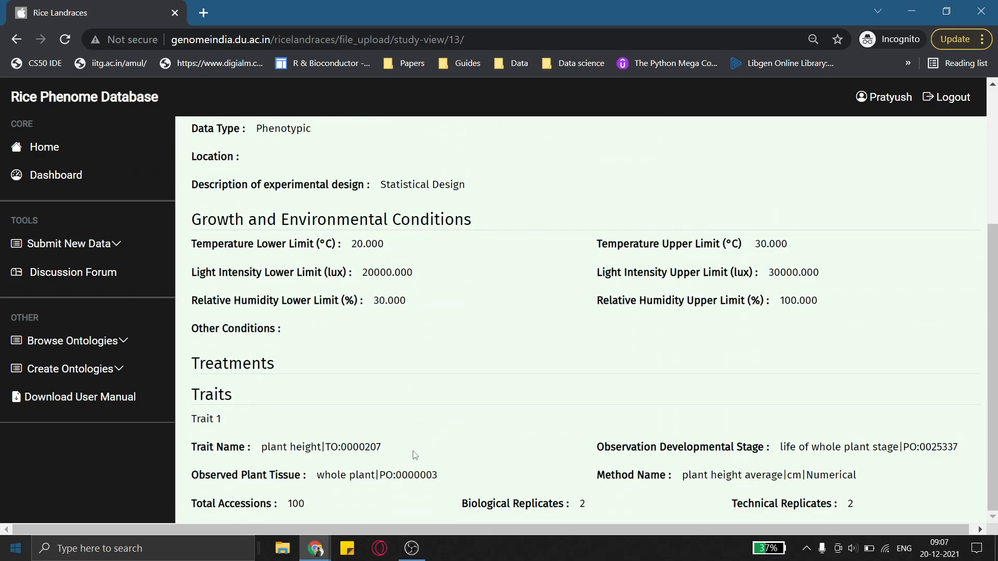
scroll(416, 455, "up", 3)
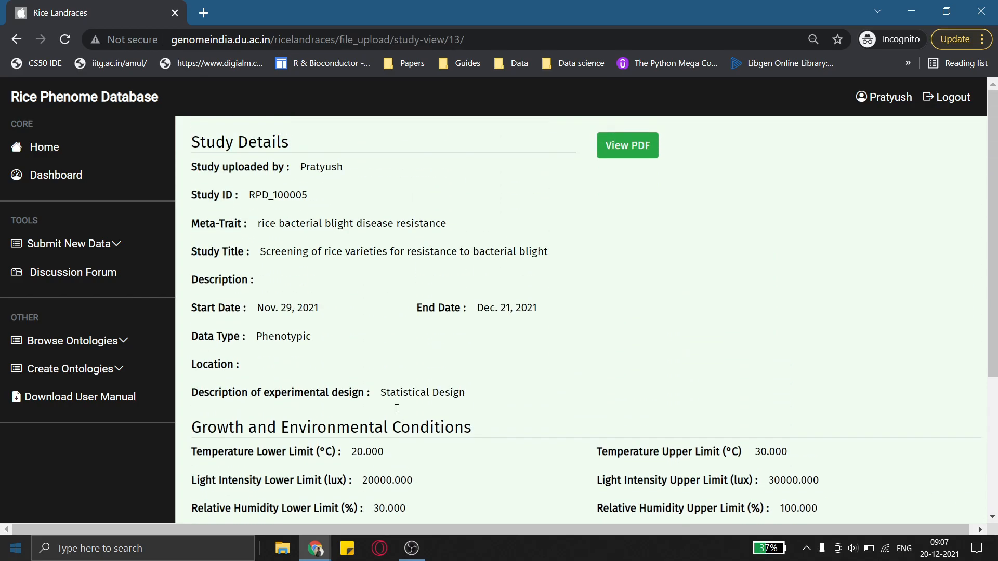
left_click(16, 39)
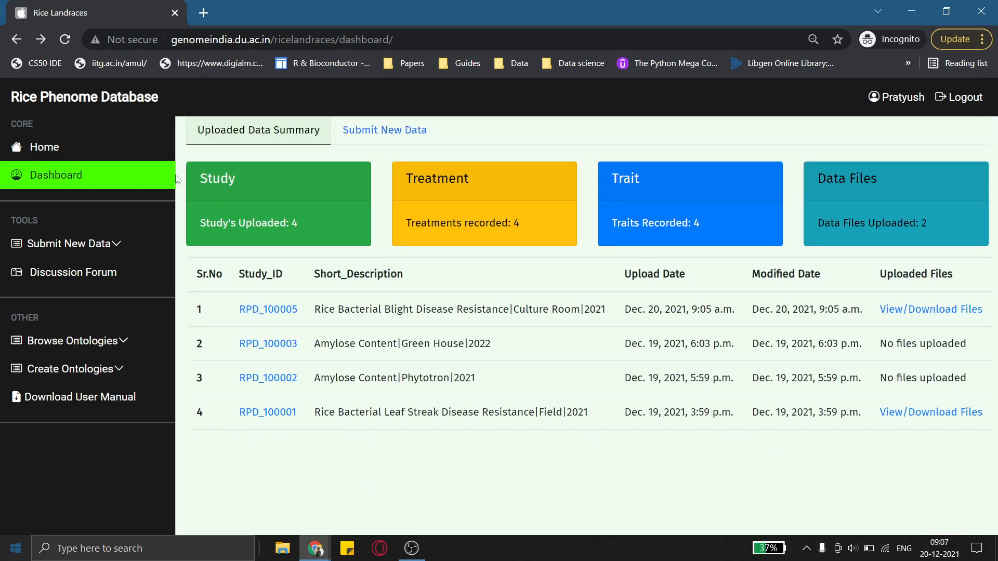
Download the uploaded CSV from study RPD_100005's files and open it to check its contents
left_click(931, 311)
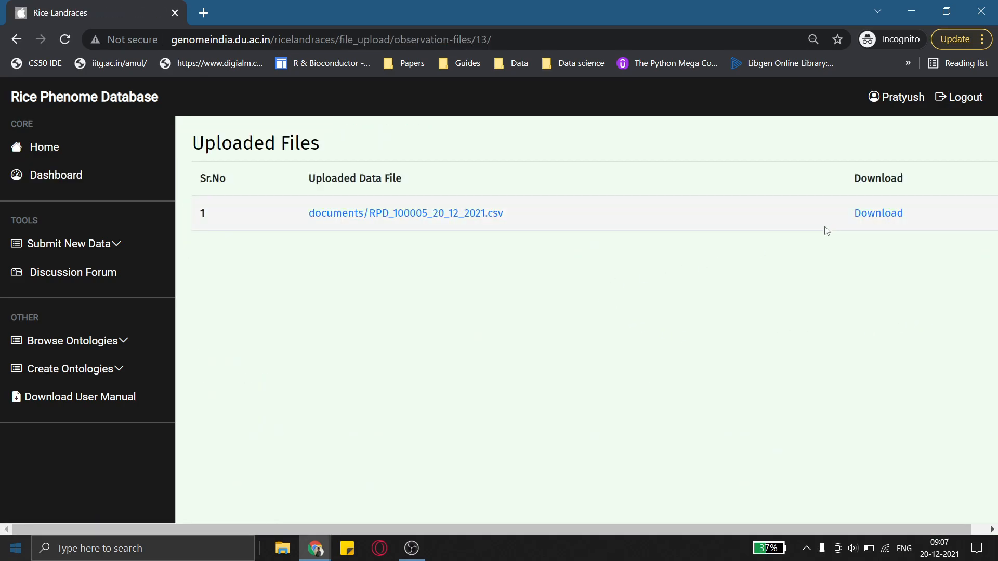
left_click(876, 214)
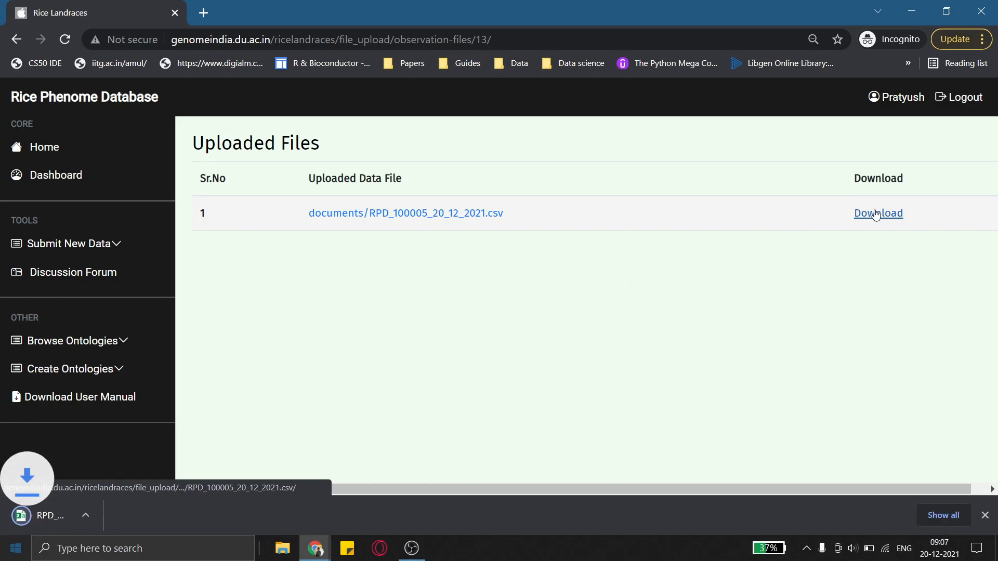
left_click(98, 519)
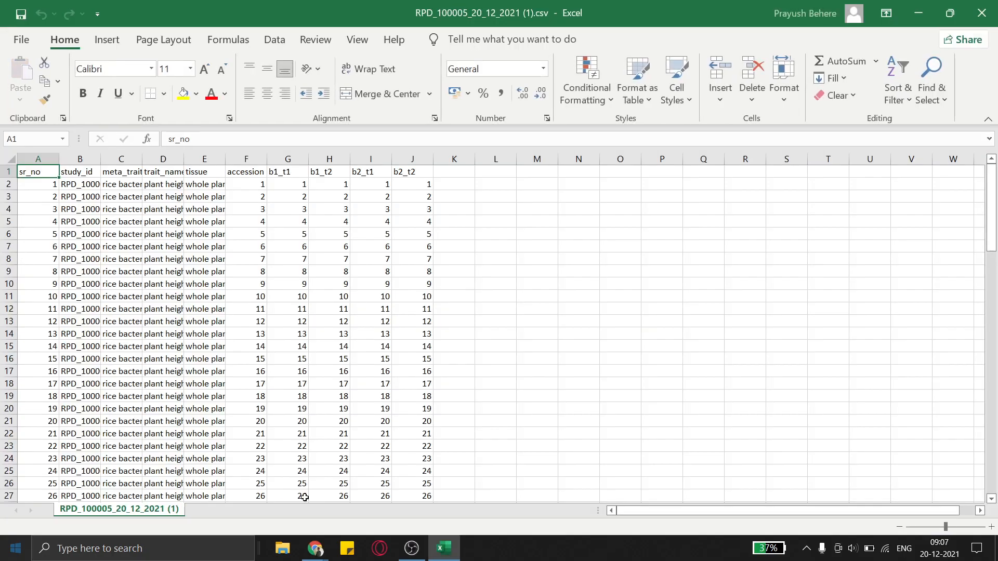
left_click(981, 13)
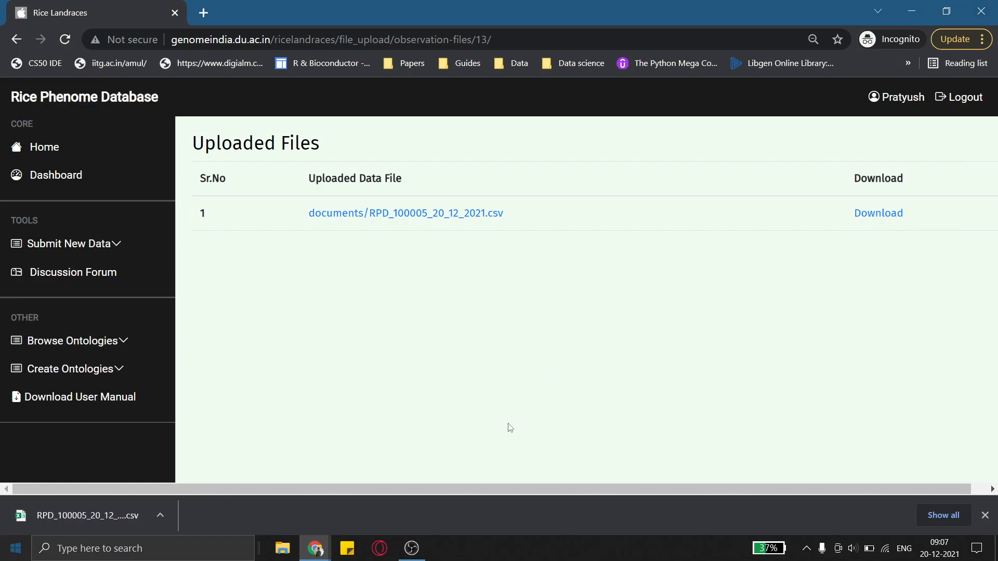
Return to the dashboard
left_click(20, 43)
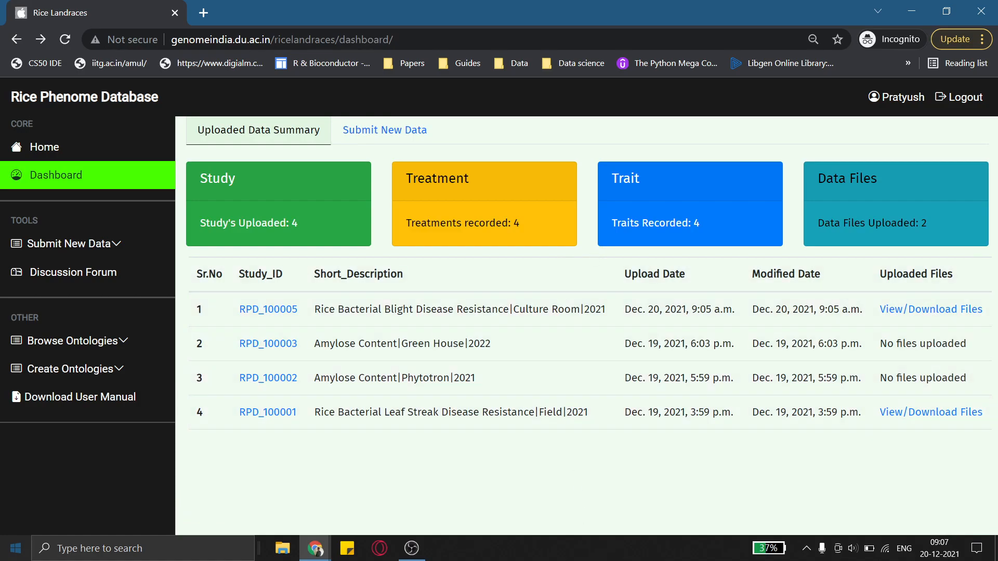
left_click(406, 555)
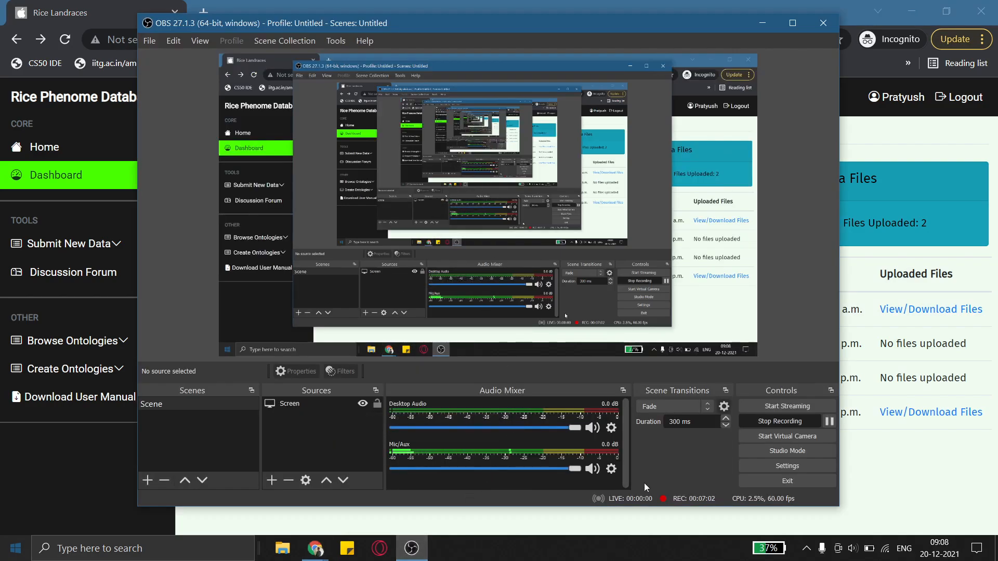